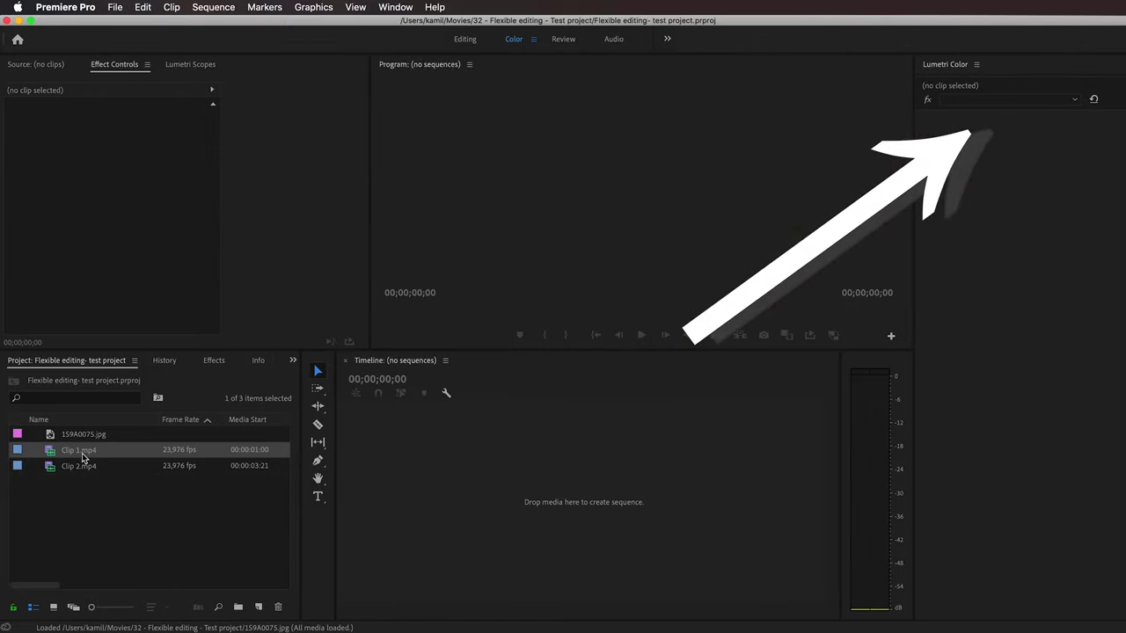
- Build a new sequence with Clip 1.mp4 followed by Clip 2.mp4, and preview it
drag(69, 457, 400, 472)
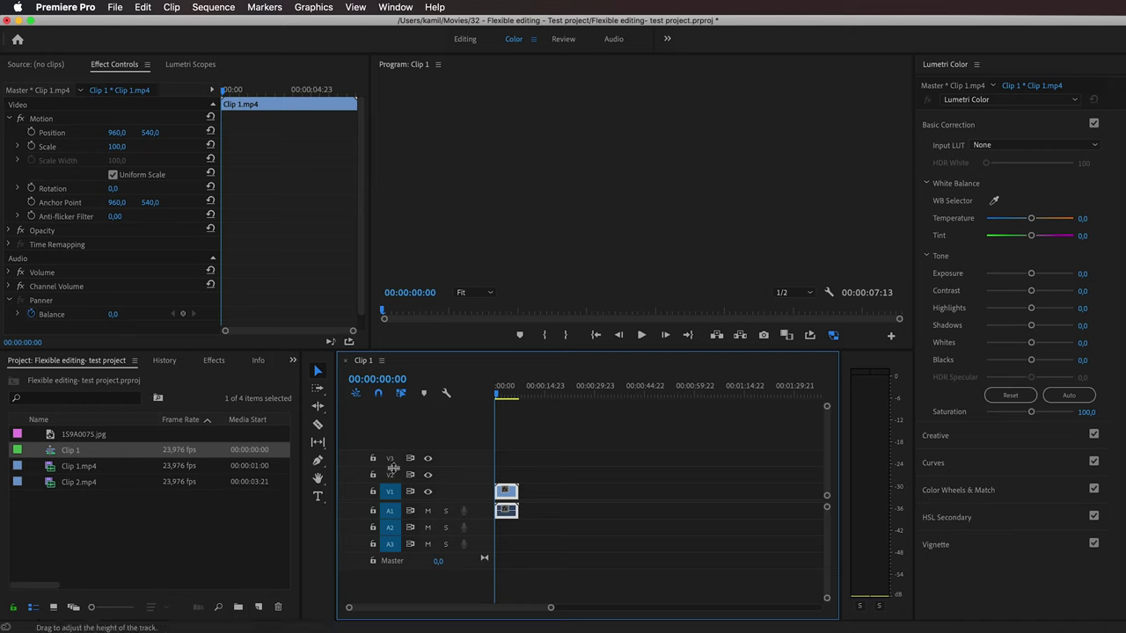
drag(84, 487, 524, 500)
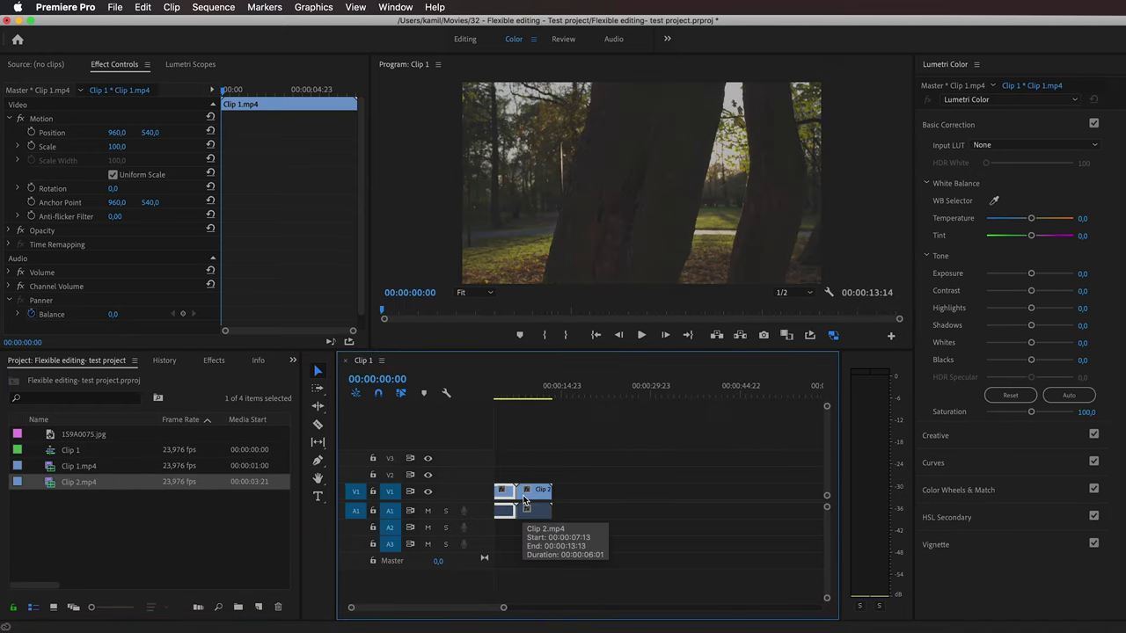
key(=)
drag(509, 395, 538, 396)
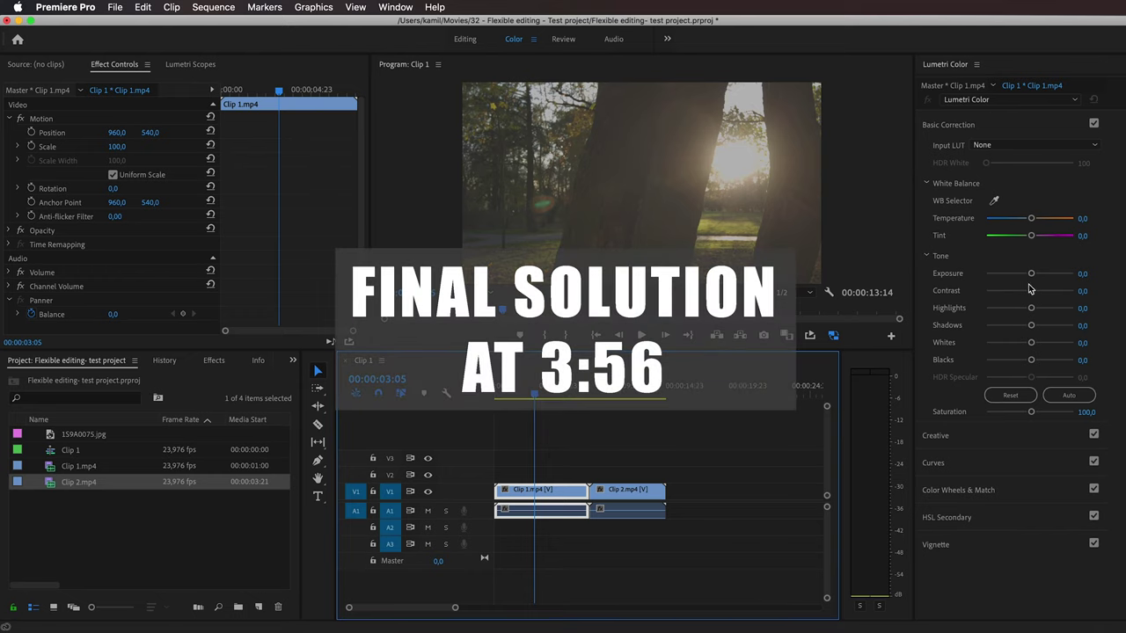
- Grade Clip 1 in Lumetri with contrast 97, blacks -56.1 and temperature 21.2
drag(1030, 290, 1073, 293)
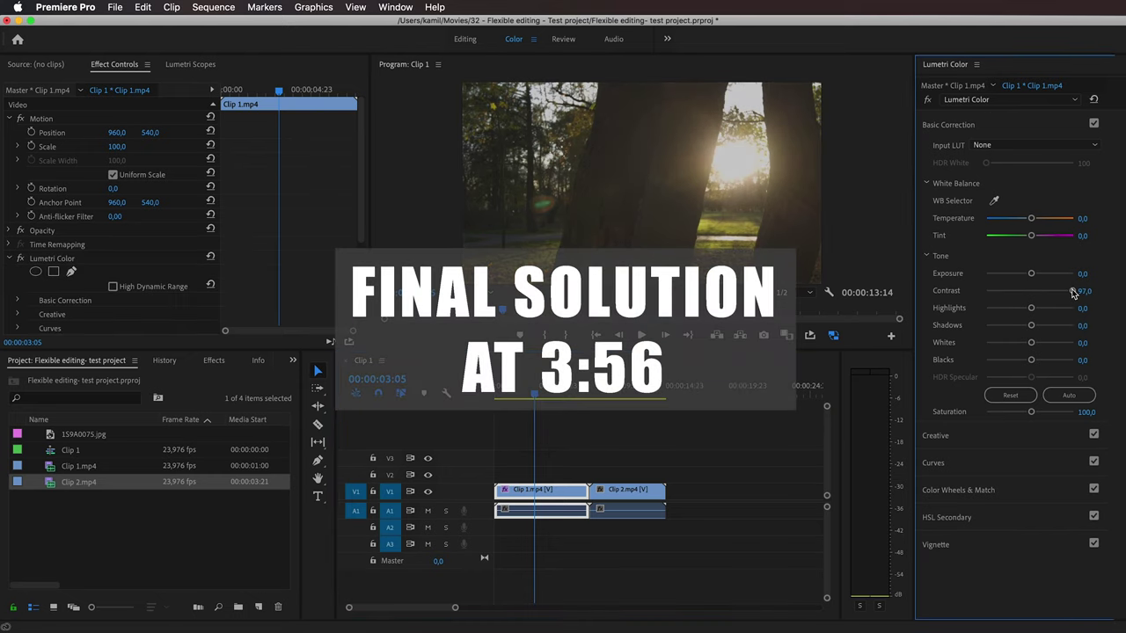
drag(1030, 360, 1005, 361)
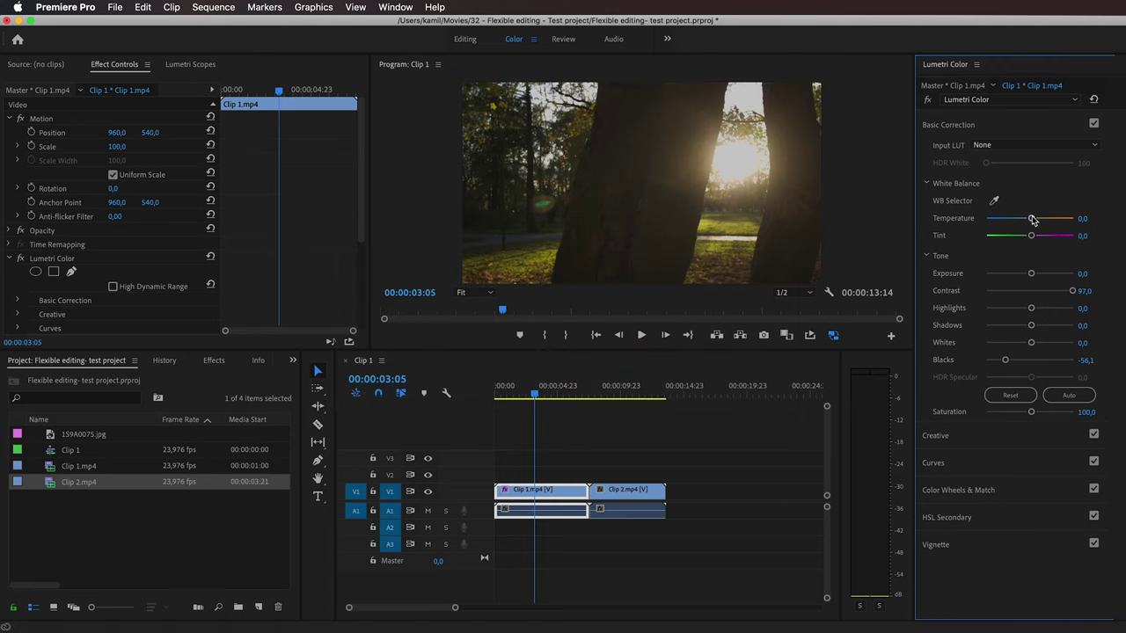
drag(1033, 219, 1039, 219)
drag(535, 393, 570, 410)
click(526, 503)
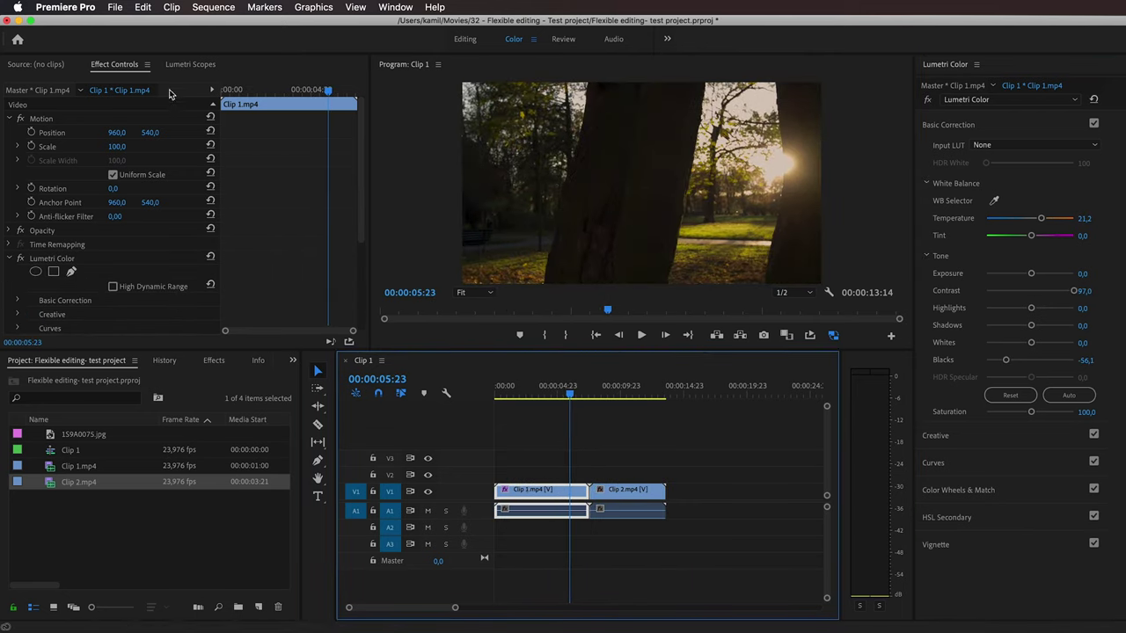
click(132, 66)
- Copy Clip 1's Lumetri Color effect and paste it onto Clip 2
click(70, 260)
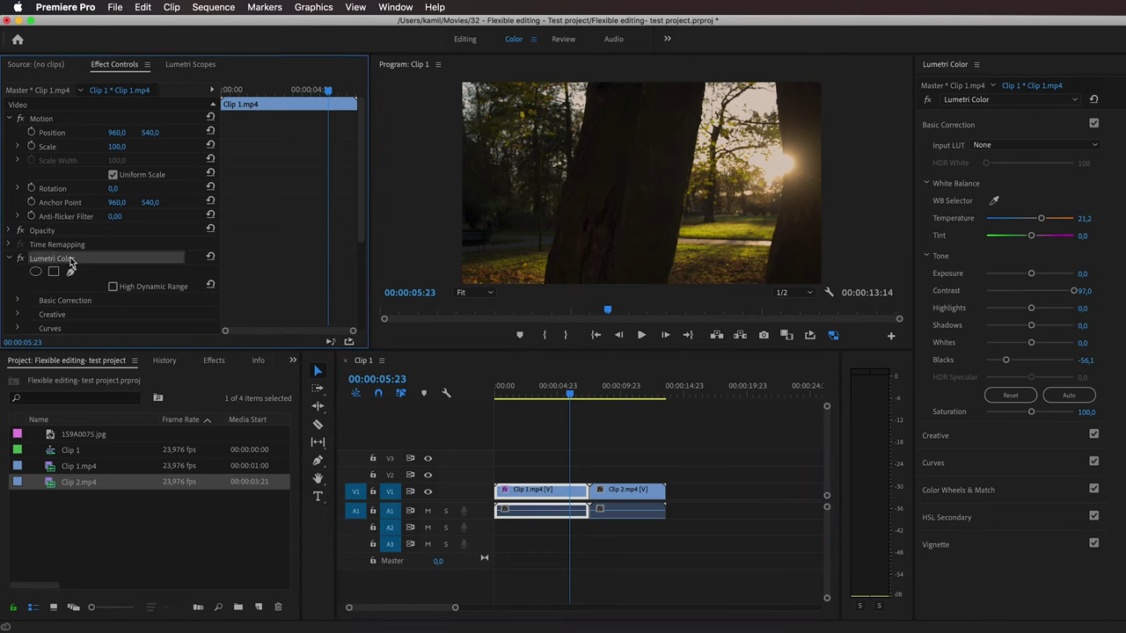
key(super+c)
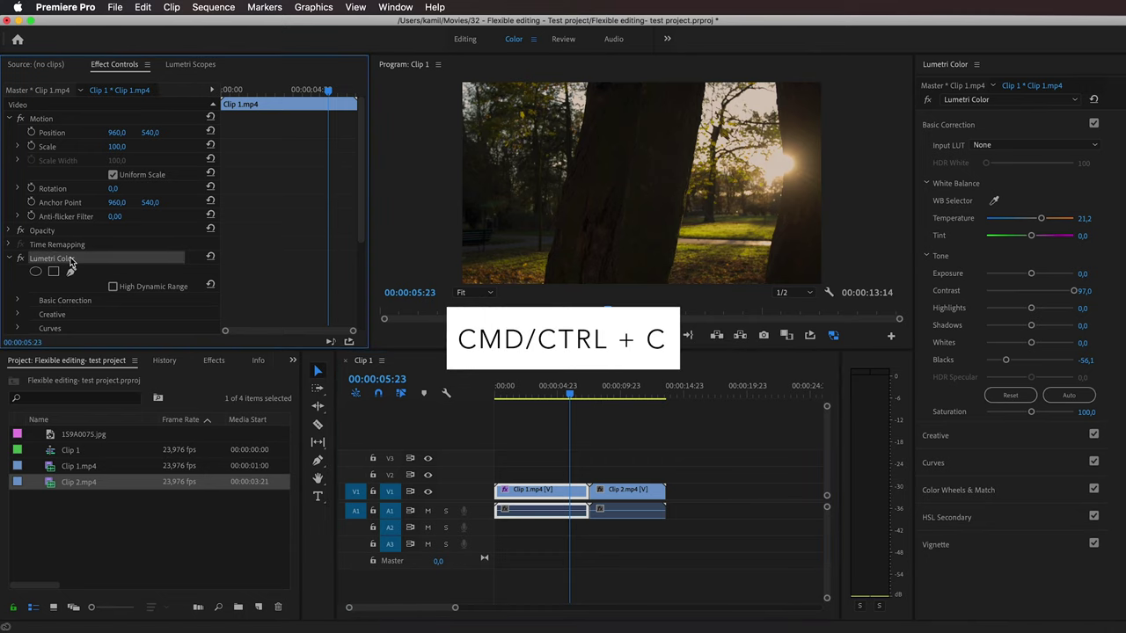
click(623, 501)
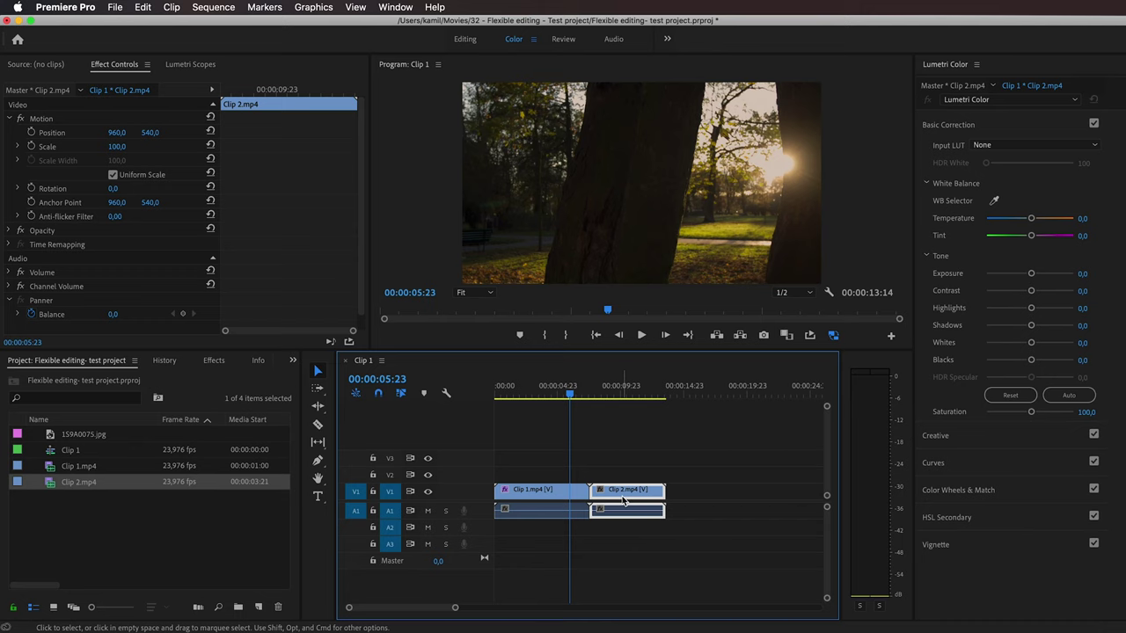
key(super+v)
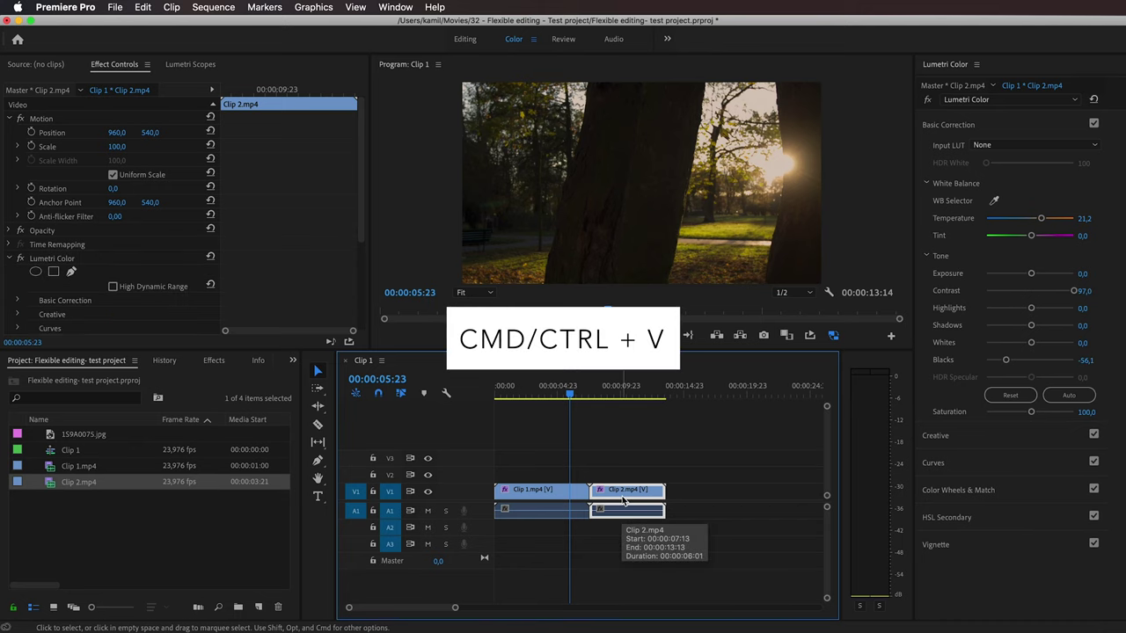
click(622, 396)
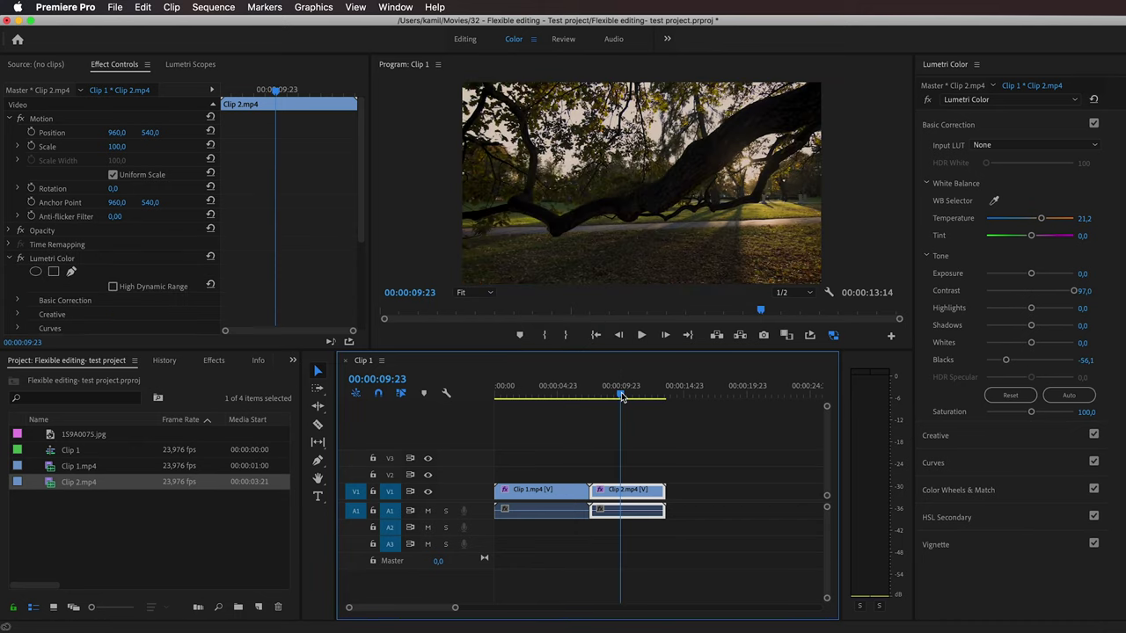
- Cool Clip 1's temperature to -74.2, then revert in History to before grading
click(554, 395)
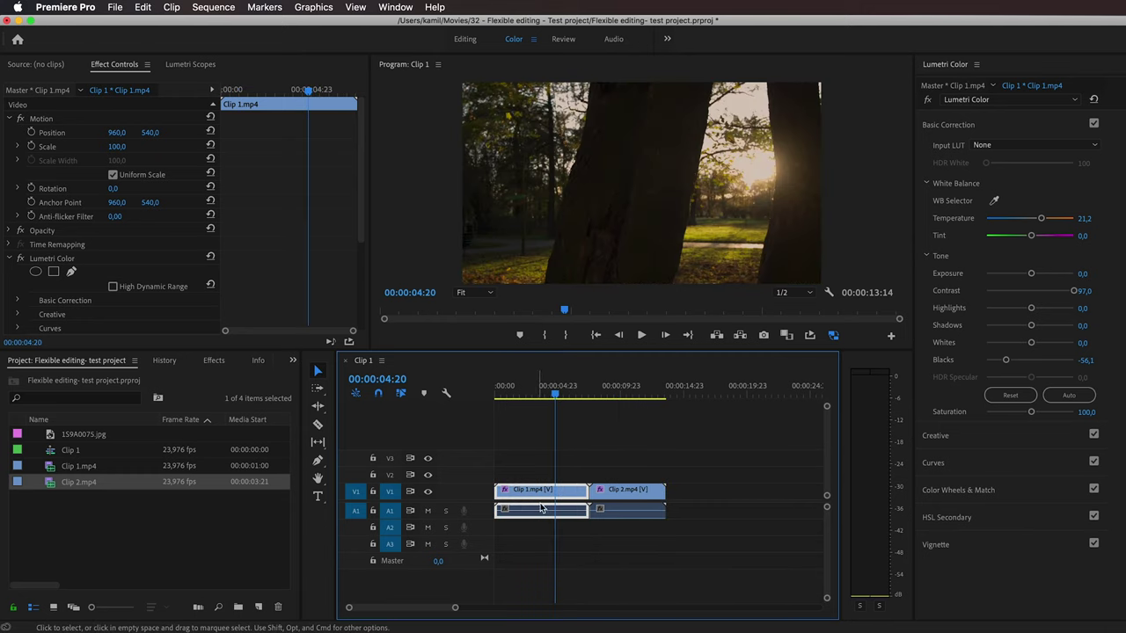
drag(1040, 221, 998, 220)
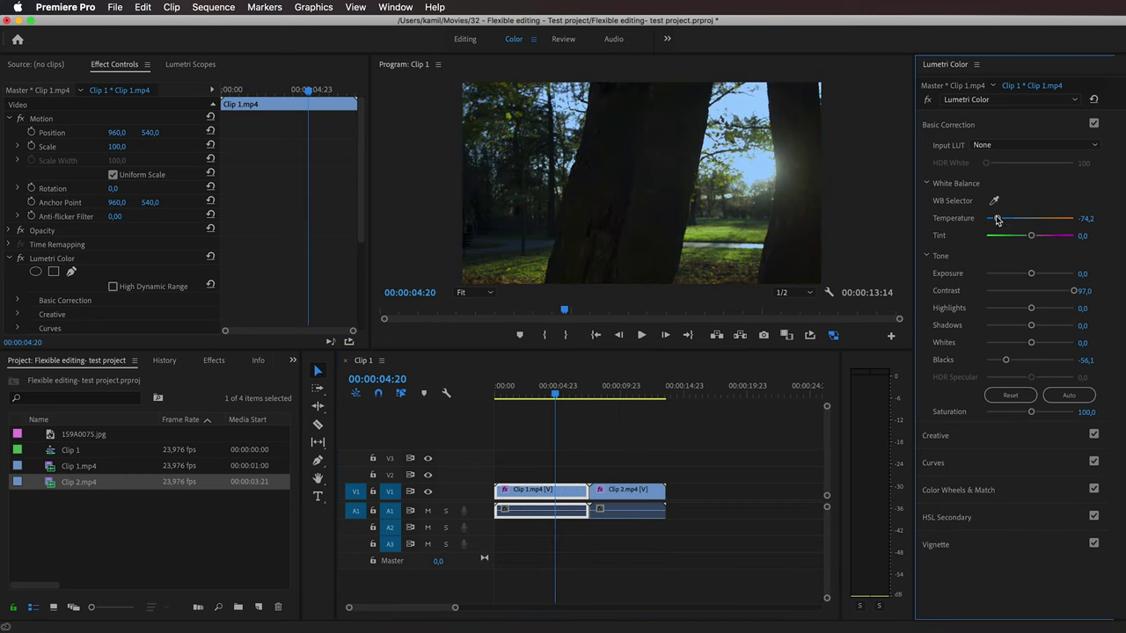
click(624, 395)
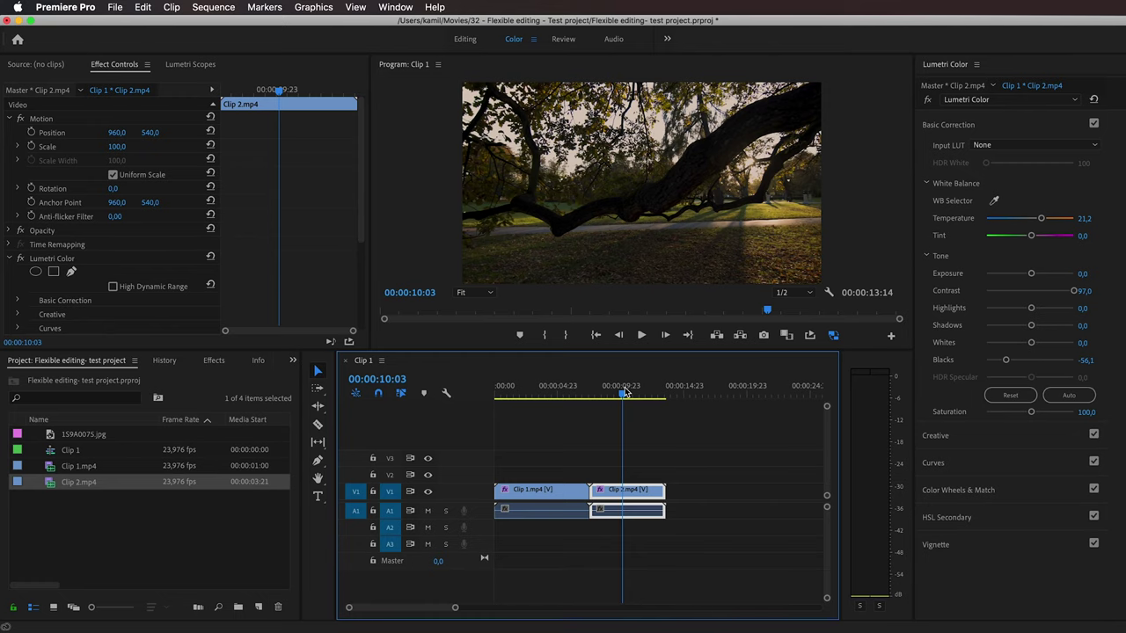
click(164, 360)
click(76, 420)
- Create a new Adjustment Layer and place it on V2 above both clips
click(92, 364)
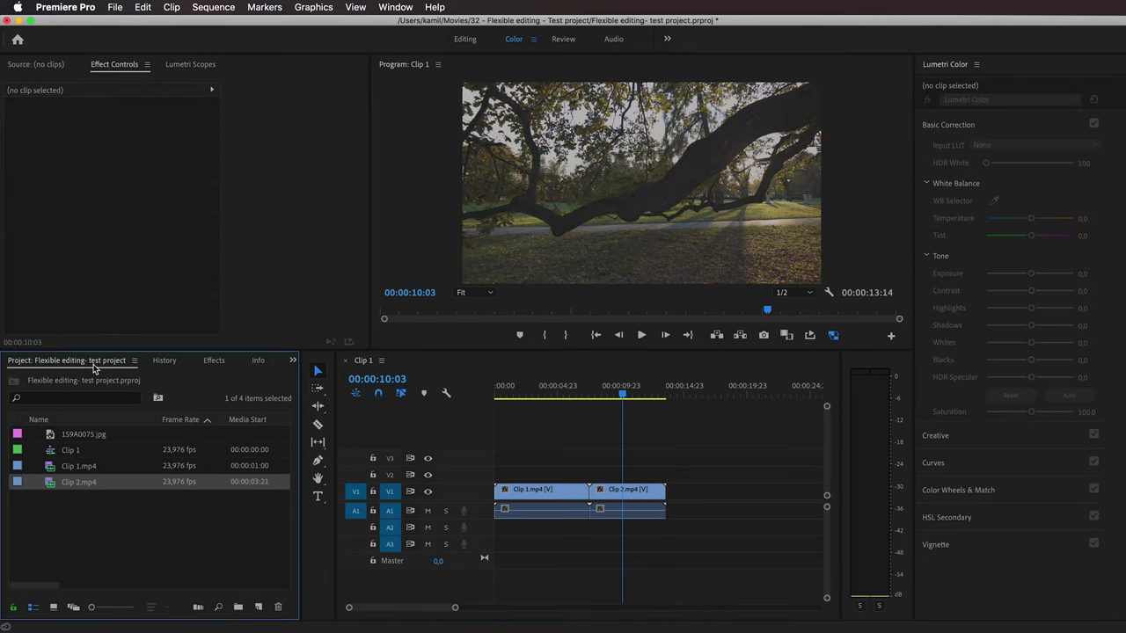
click(258, 607)
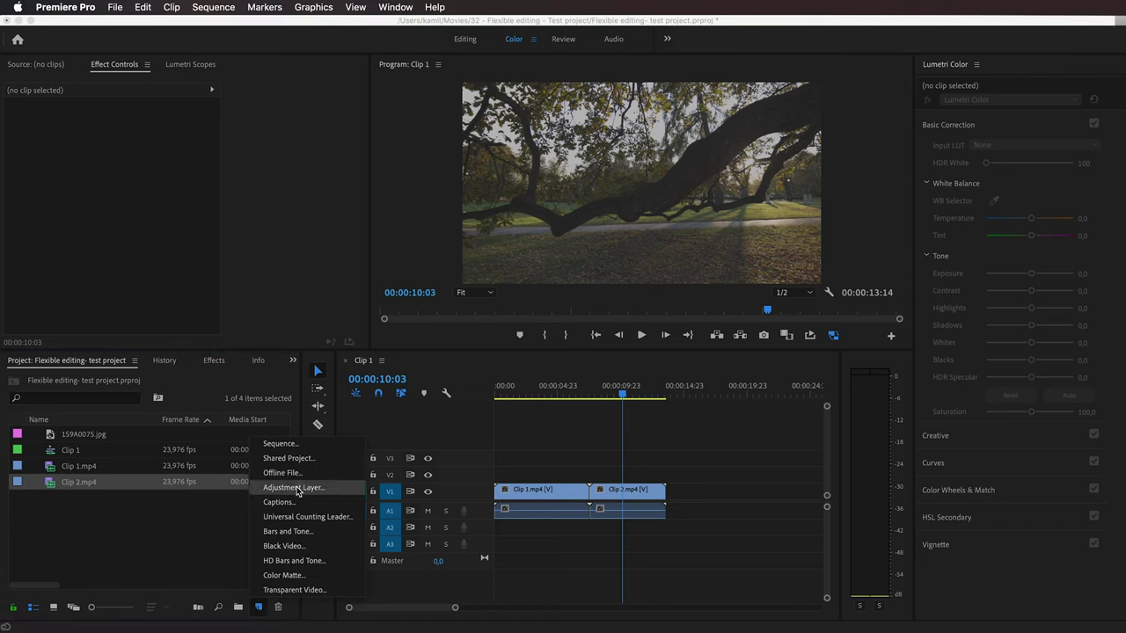
click(299, 490)
click(638, 380)
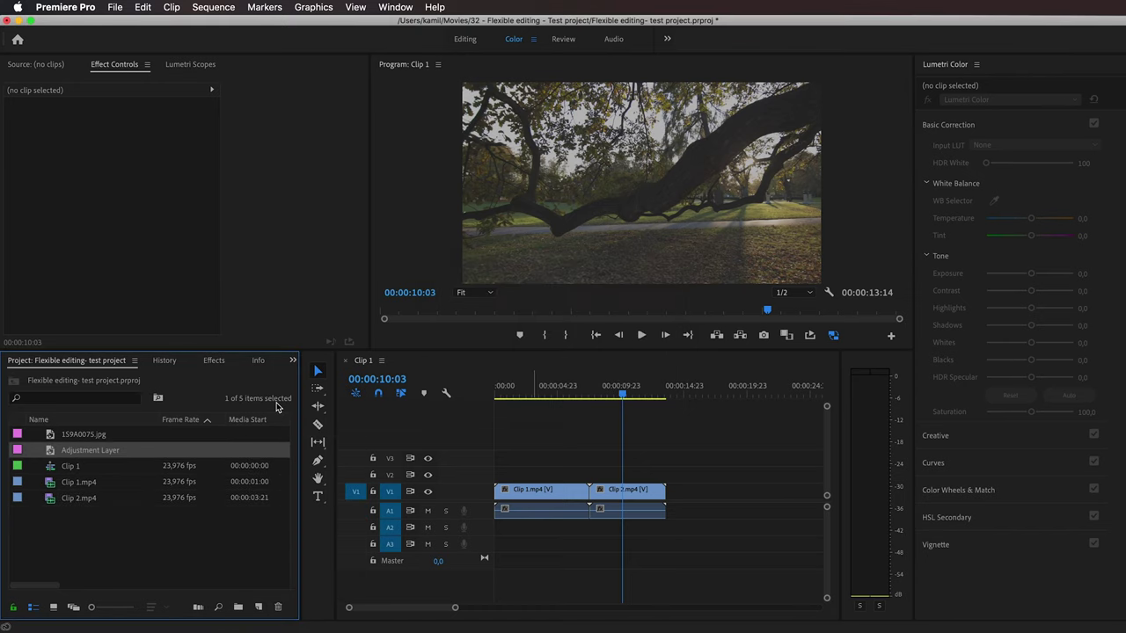
drag(98, 450, 664, 476)
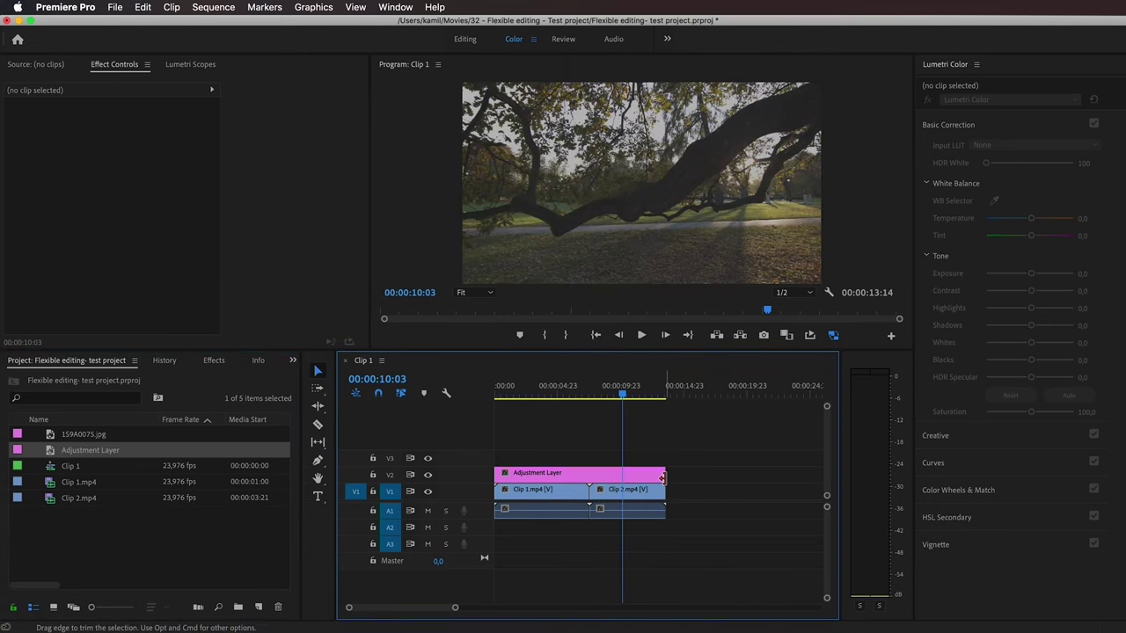
- Grade the adjustment layer with contrast 86.4, blacks -22.7 and temperature -33.3
click(571, 478)
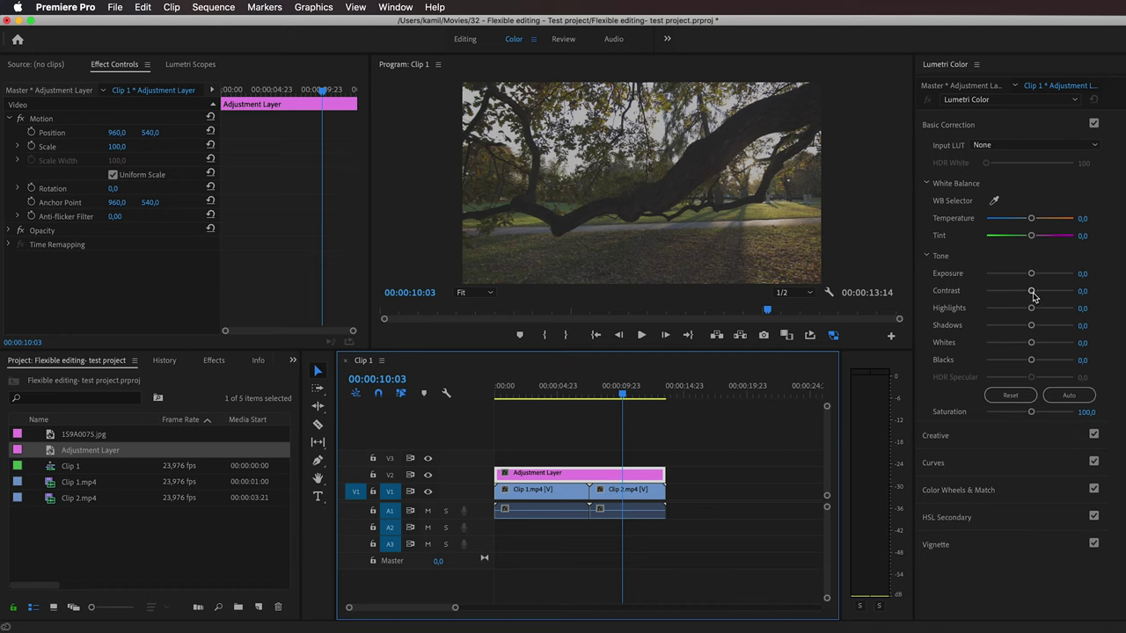
drag(1033, 290, 1068, 291)
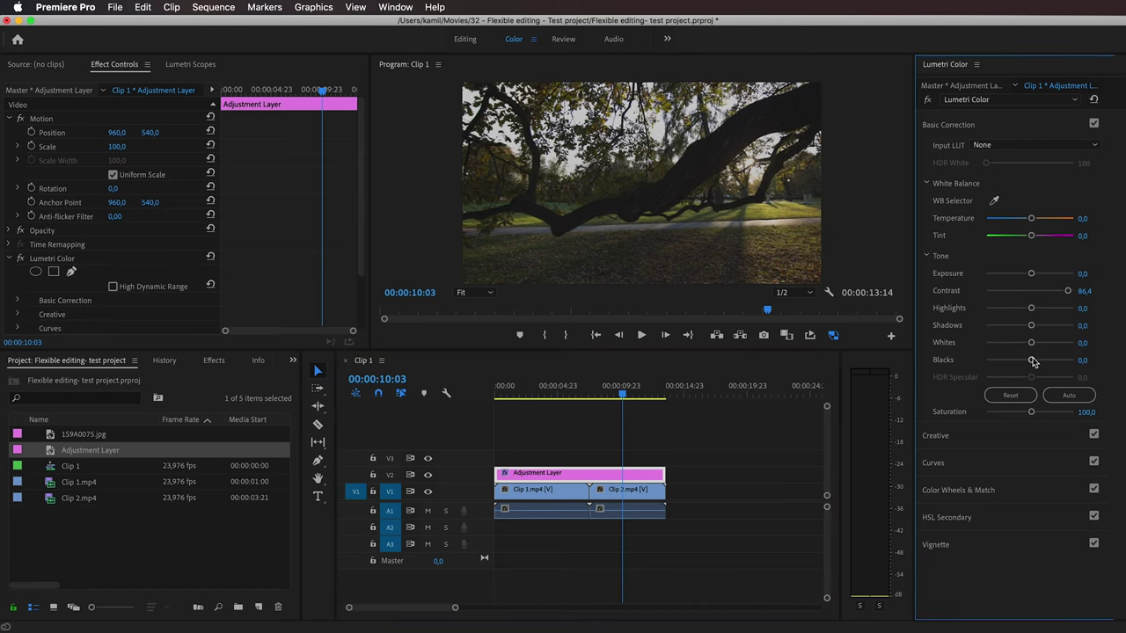
drag(1031, 360, 1020, 361)
drag(1031, 218, 1015, 219)
drag(614, 396, 543, 395)
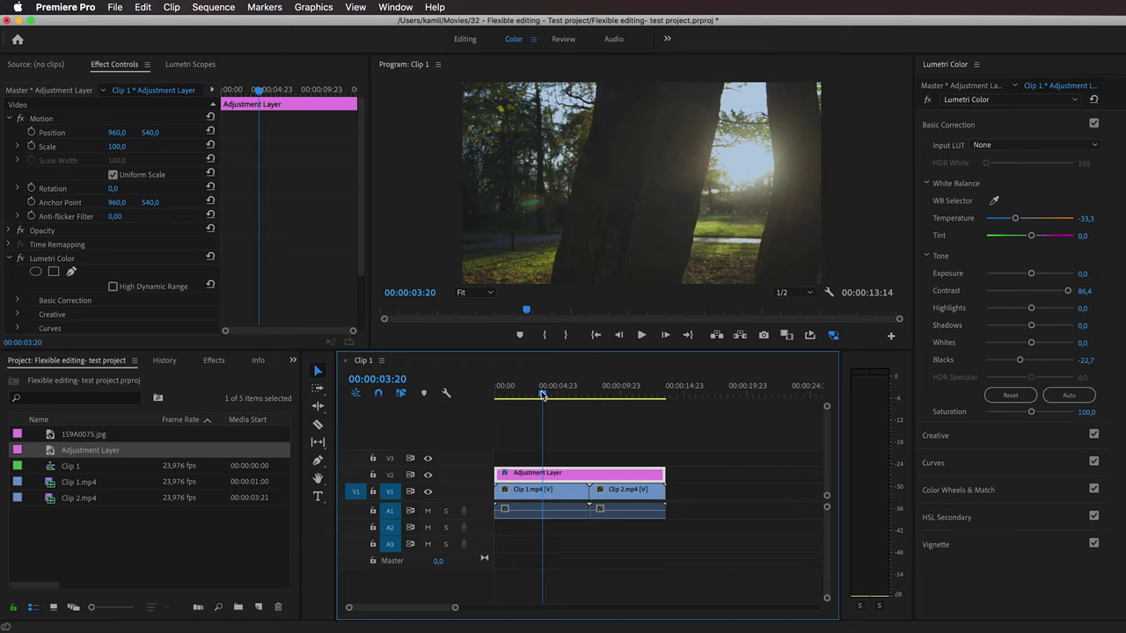
click(212, 363)
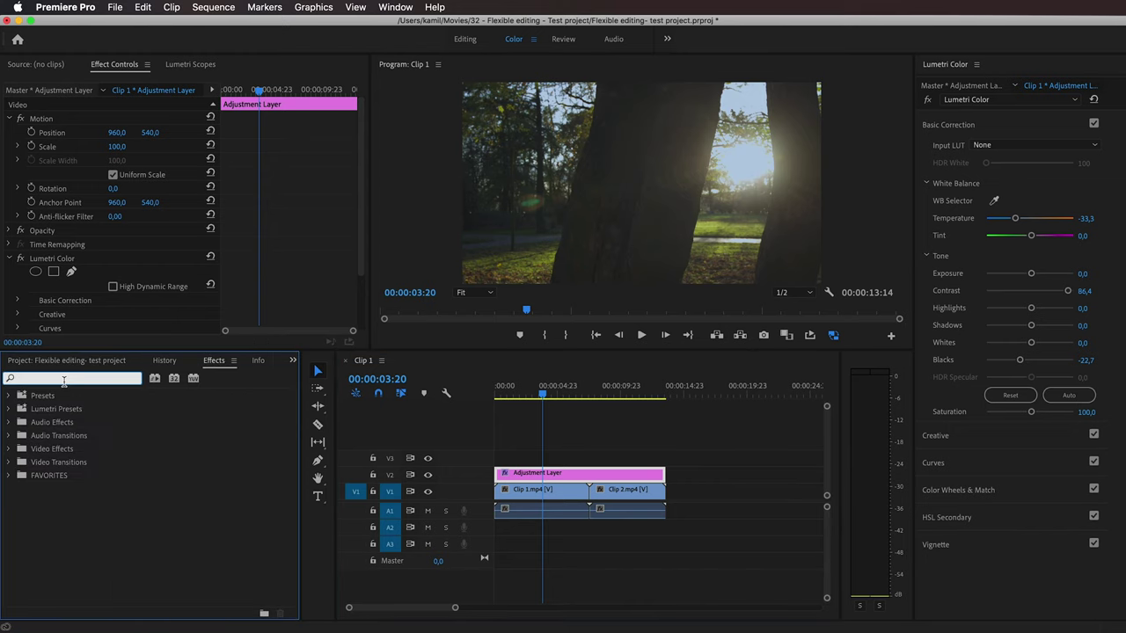
text(derev)
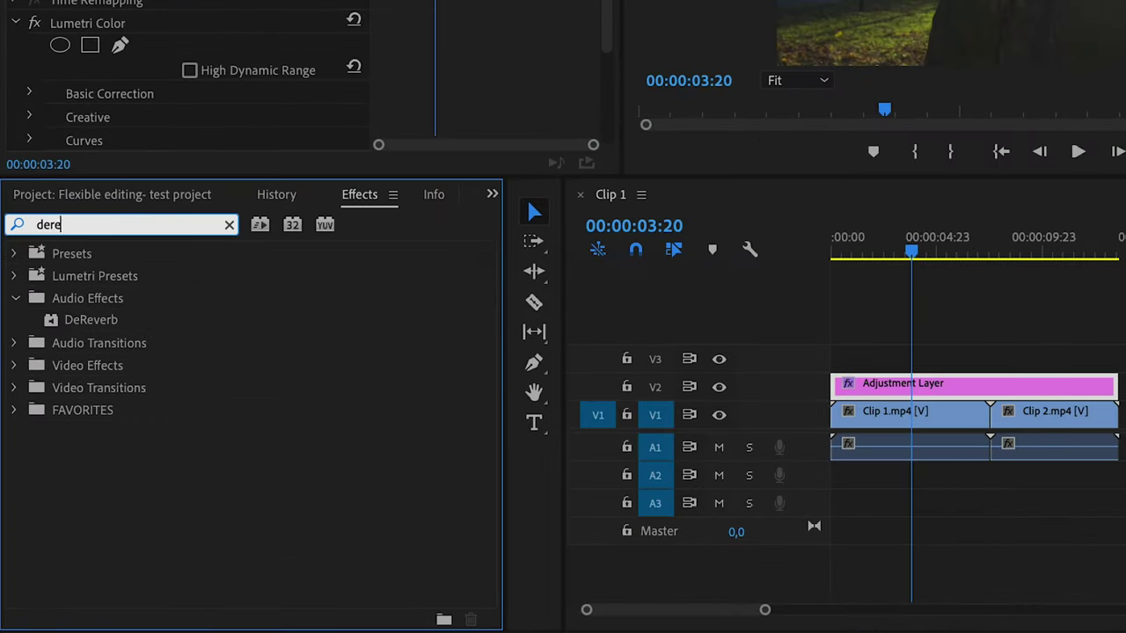
drag(97, 320, 900, 390)
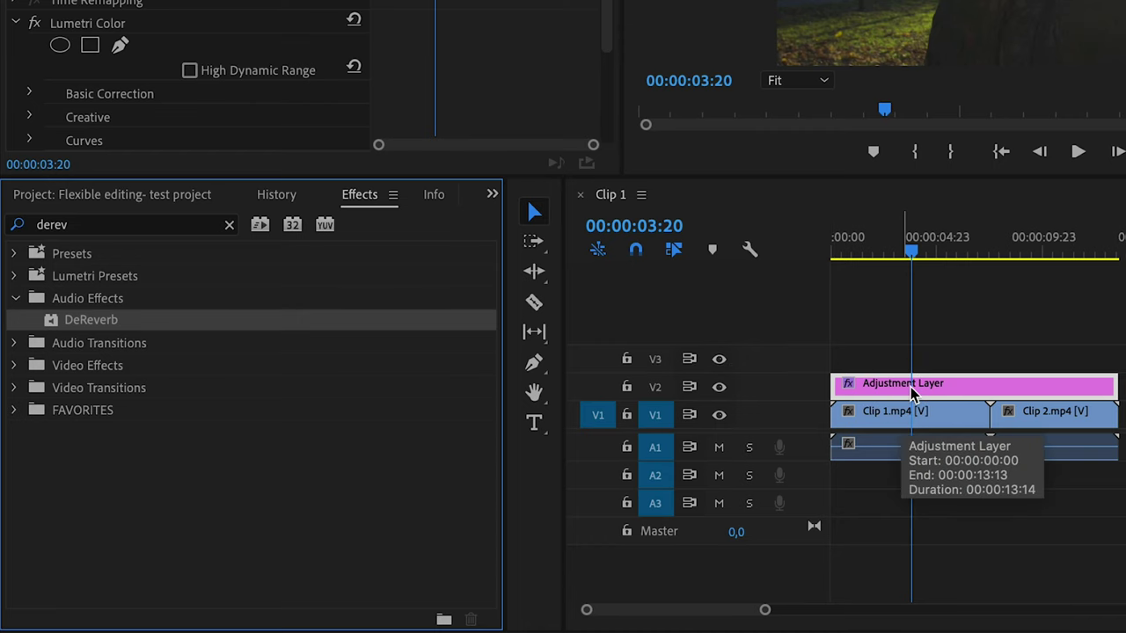
click(929, 253)
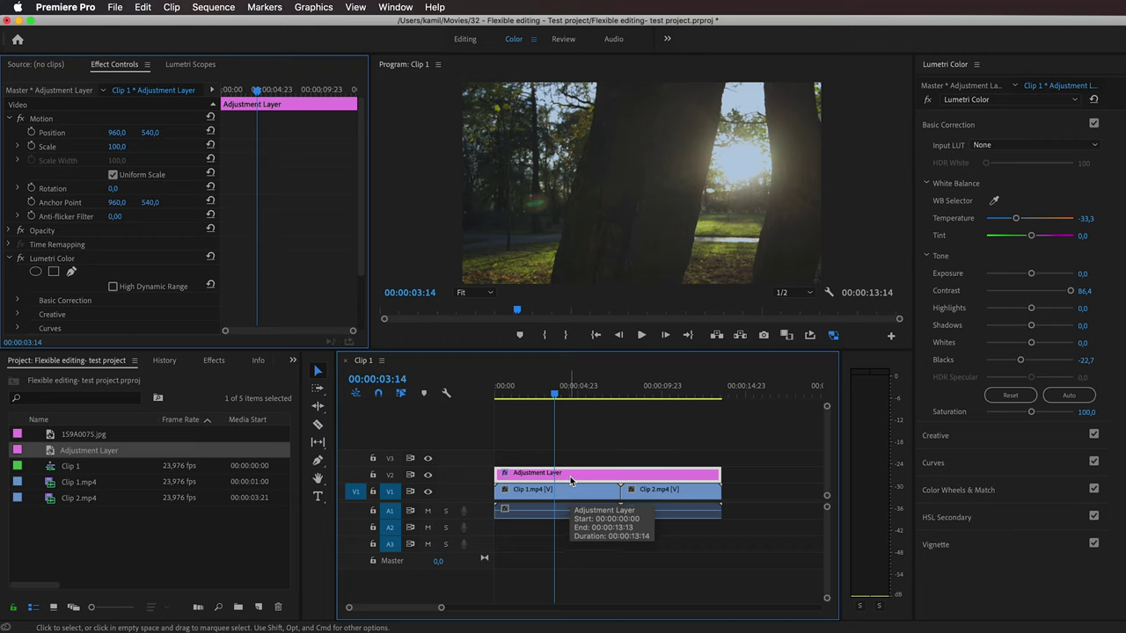
- Cut the adjustment layer and Clip 1.mp4 at the playhead and open a gap after the cut
key(c)
click(557, 475)
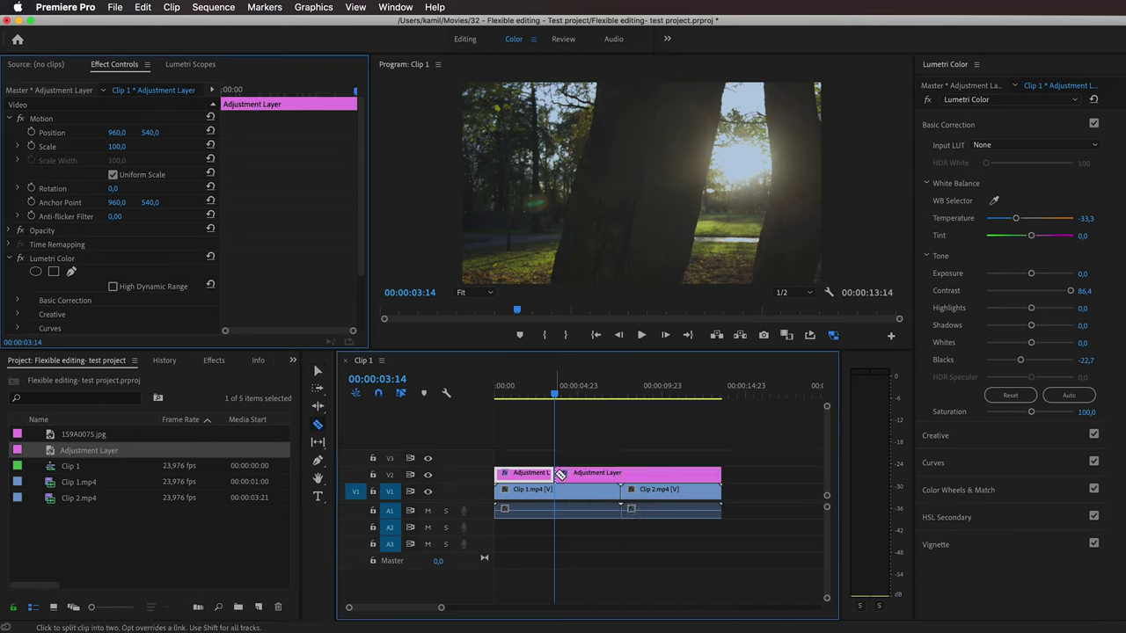
click(559, 489)
key(v)
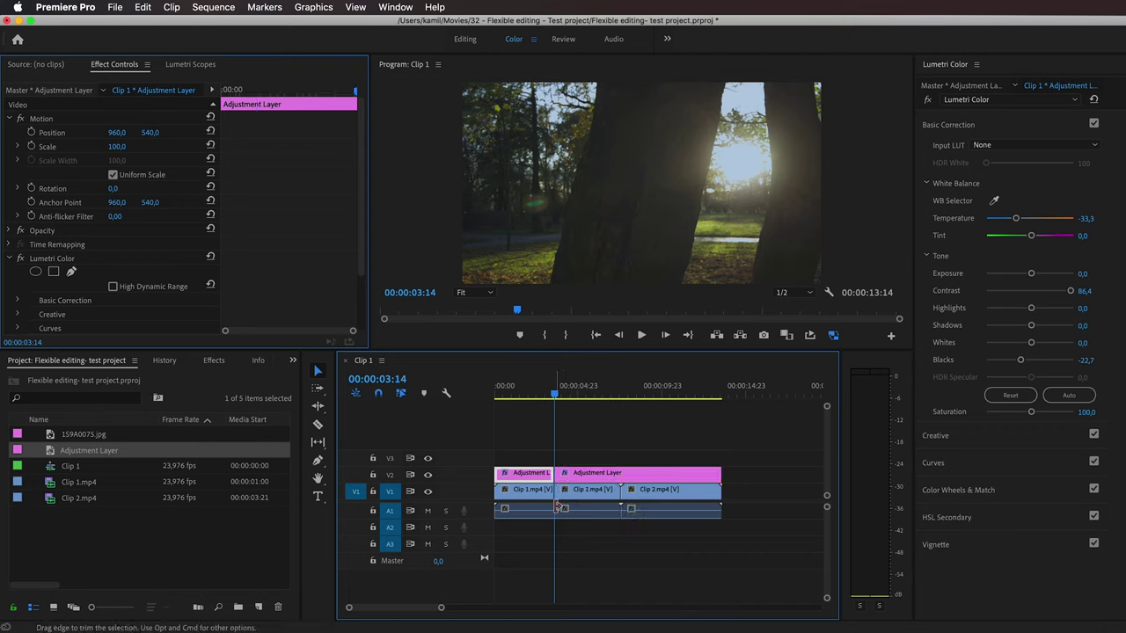
drag(583, 460, 631, 479)
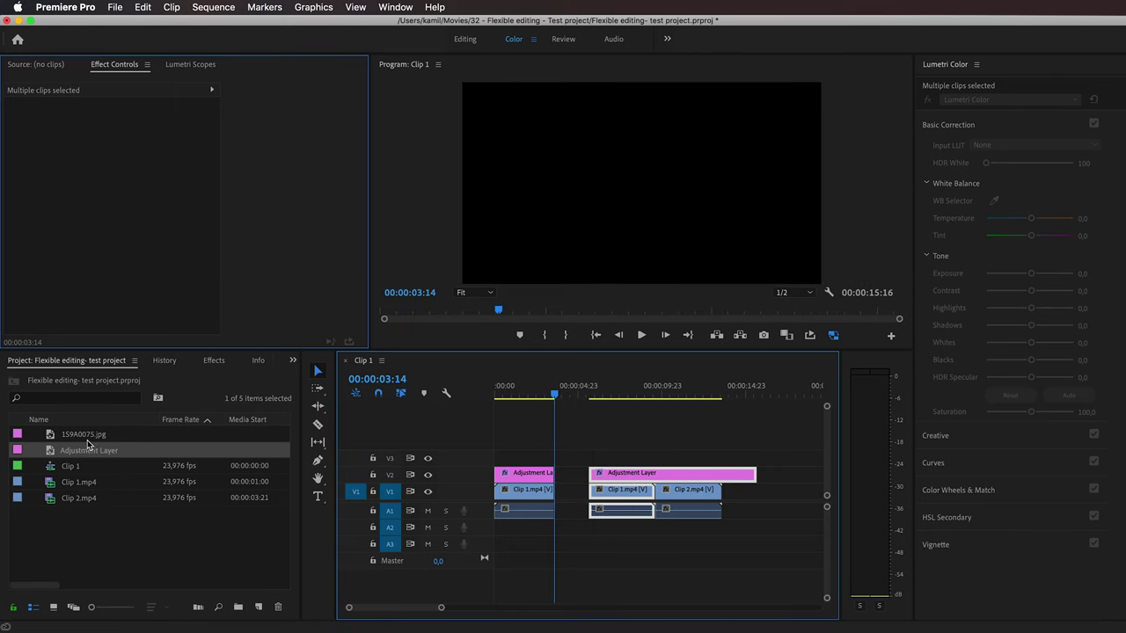
- Place the 159A0075.jpg still in the gap, shorten it to fit, and check both adjustment layers
drag(97, 435, 577, 460)
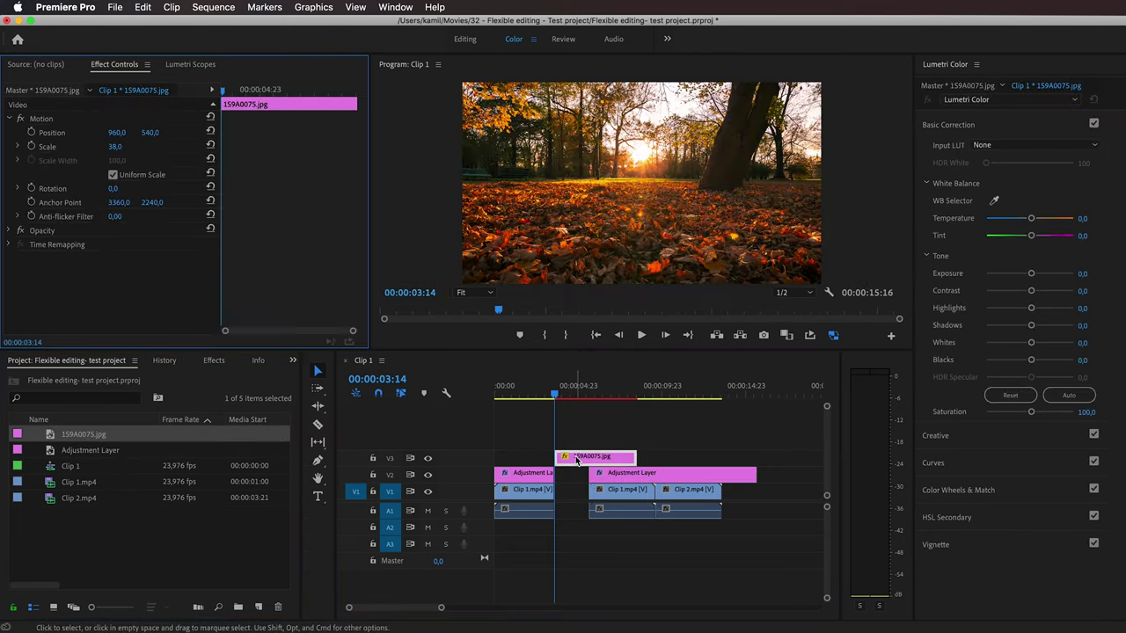
click(633, 458)
drag(634, 457, 570, 495)
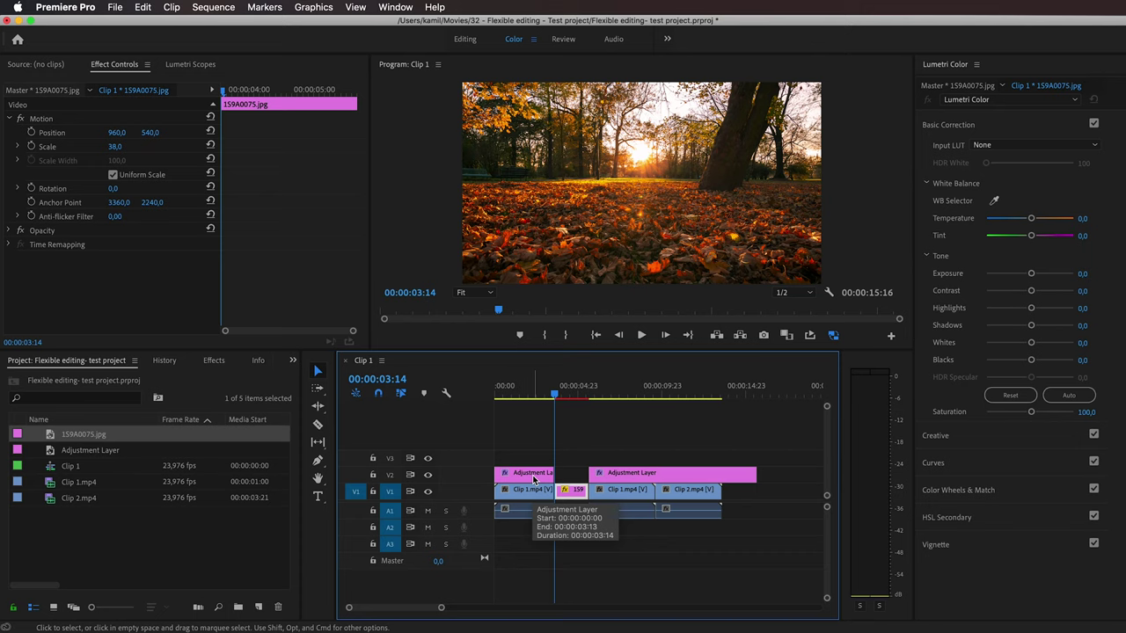
click(533, 476)
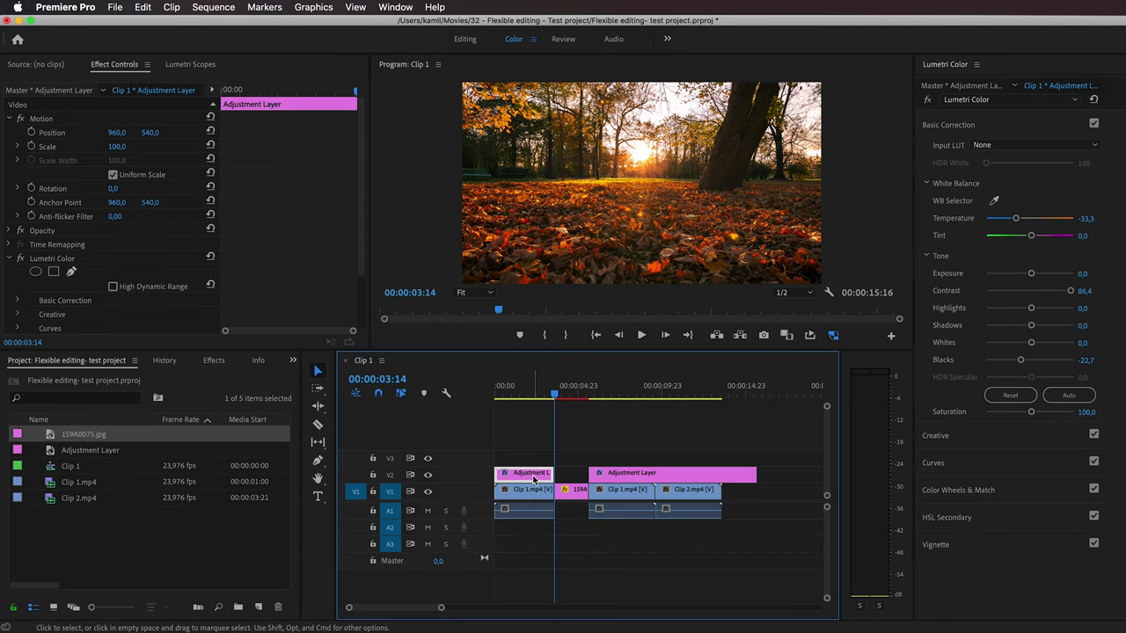
click(621, 476)
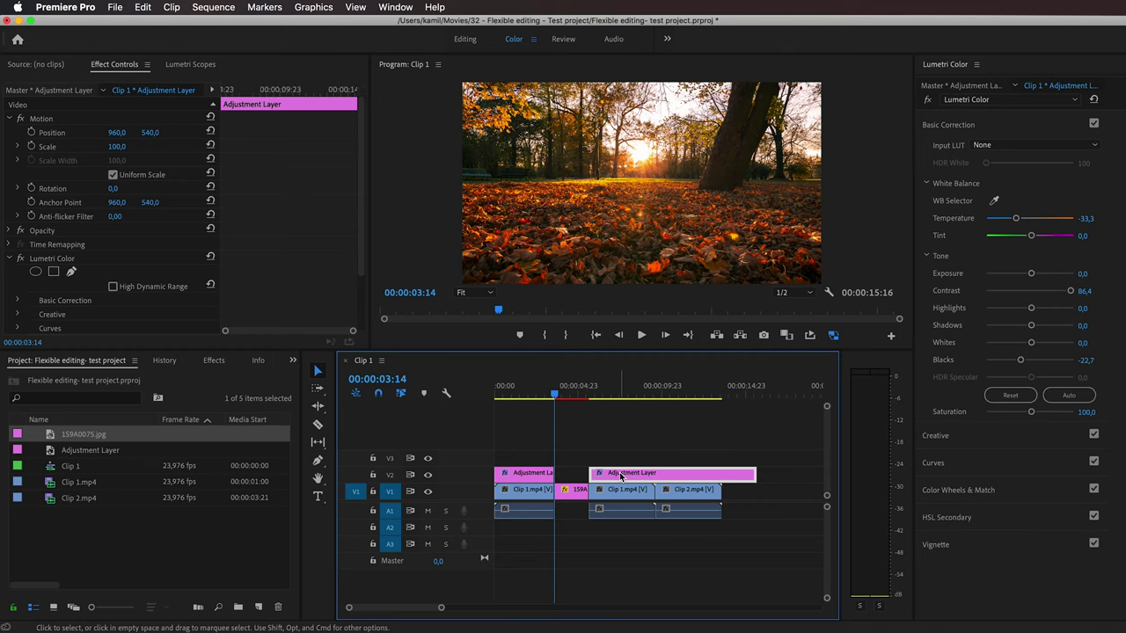
scroll(534, 493, up, 5)
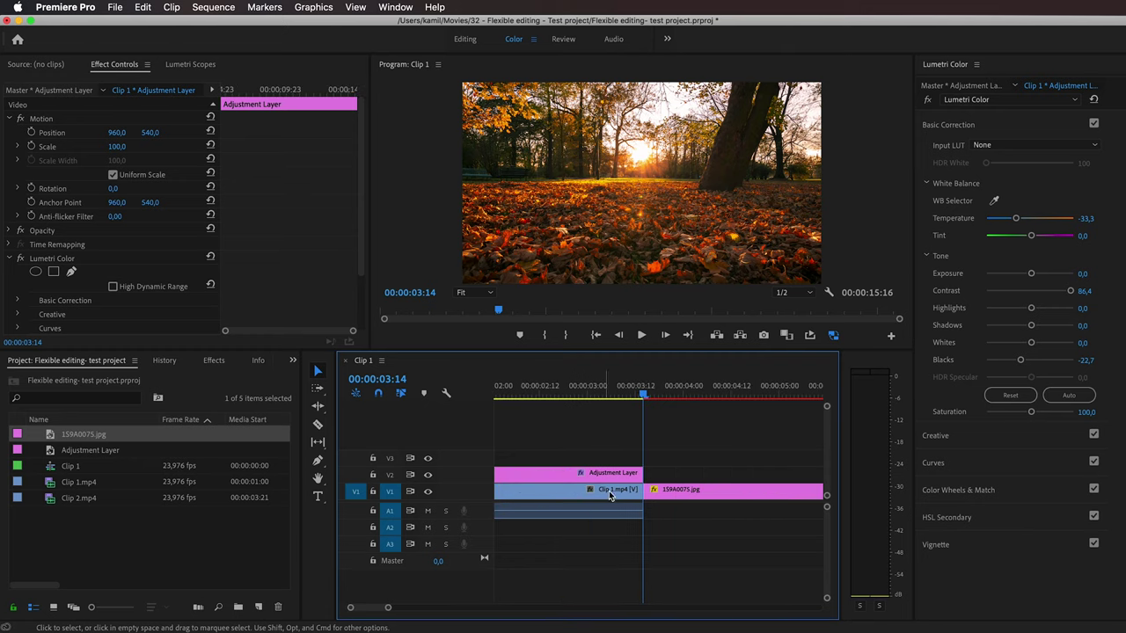
- Add the default cross dissolve at the cut before the still image and preview it
right_click(649, 493)
click(683, 575)
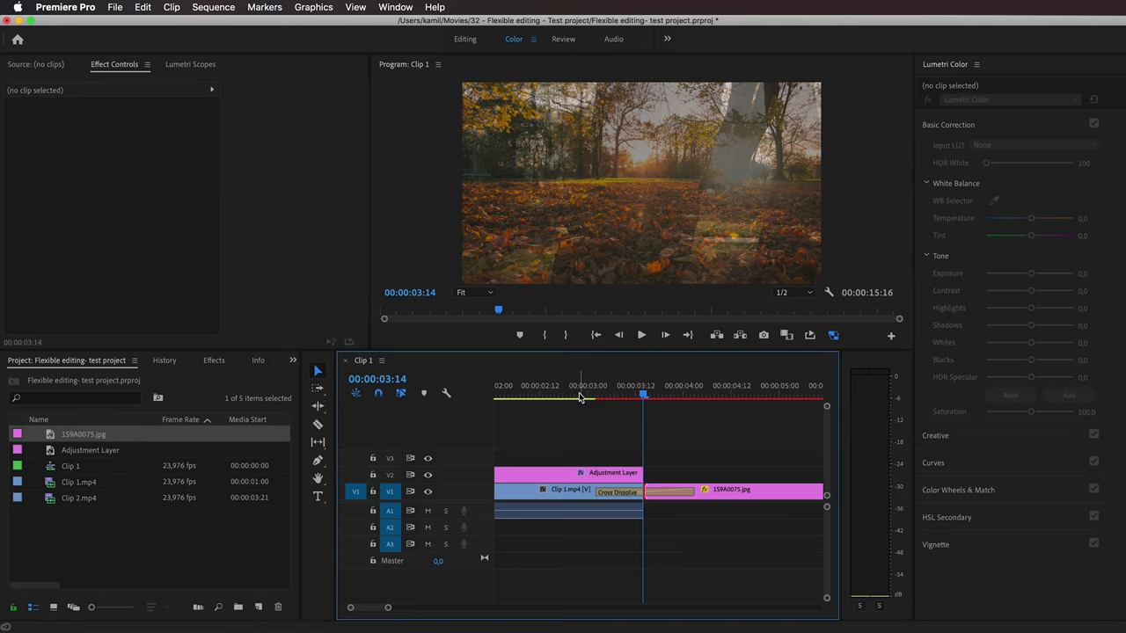
drag(589, 393, 639, 396)
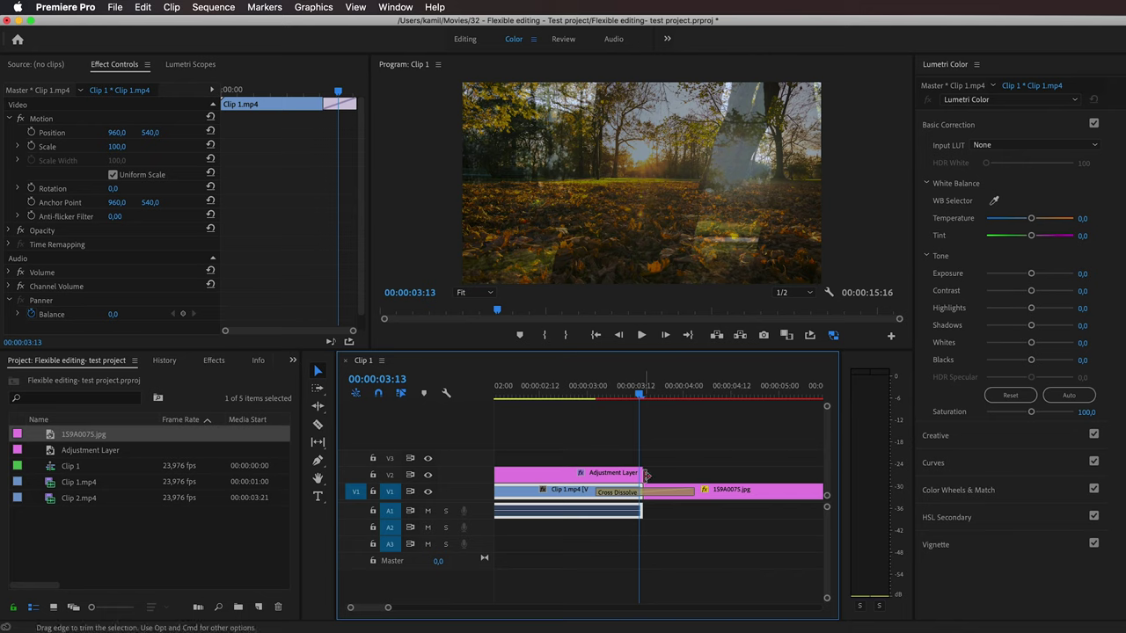
- Trim the first adjustment layer's end back 10 frames and zoom out to see all clips
drag(641, 472, 593, 473)
drag(579, 400, 648, 393)
key(minus)
key(minus)
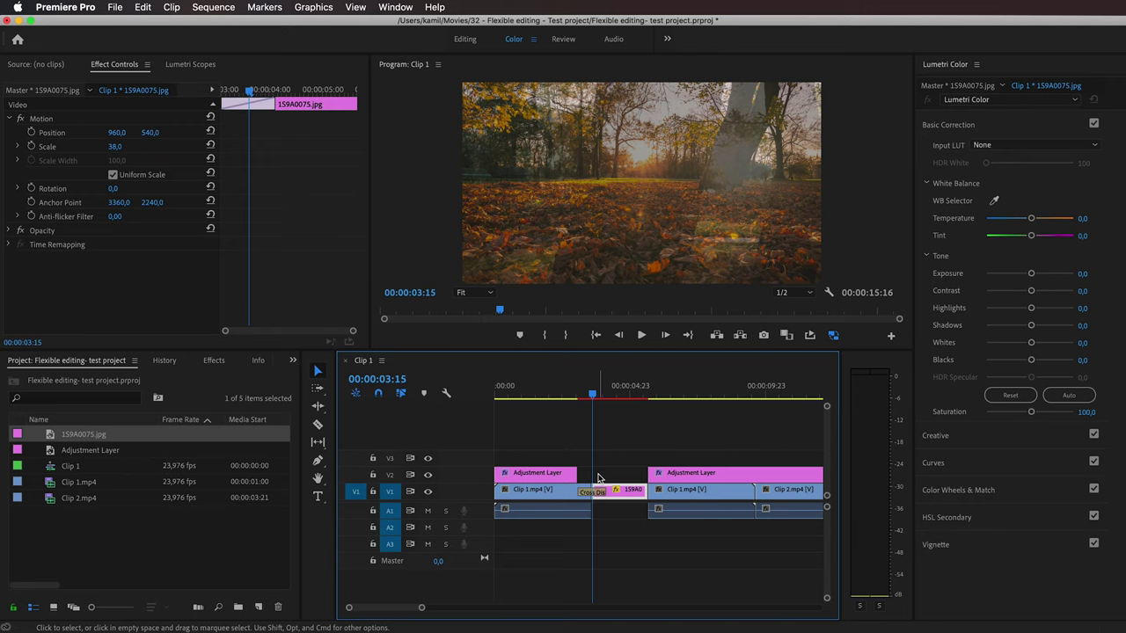
key(minus)
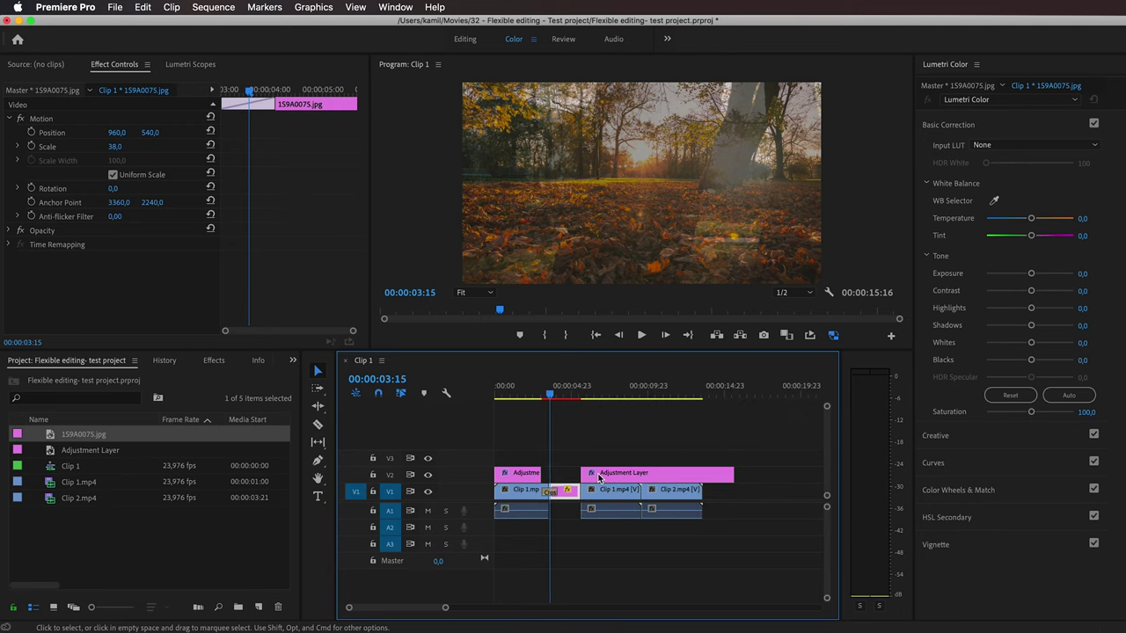
click(167, 360)
- Revert to the Create 'Adjustment Layer' state and nest both clips into Nested Sequence 01
click(97, 432)
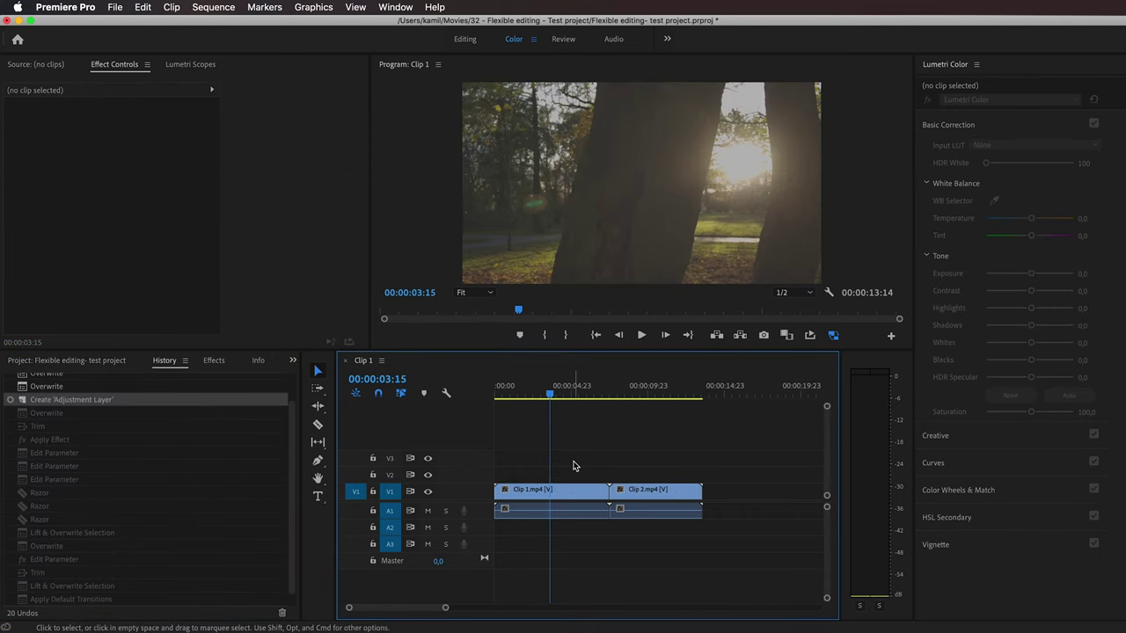
drag(571, 463, 649, 534)
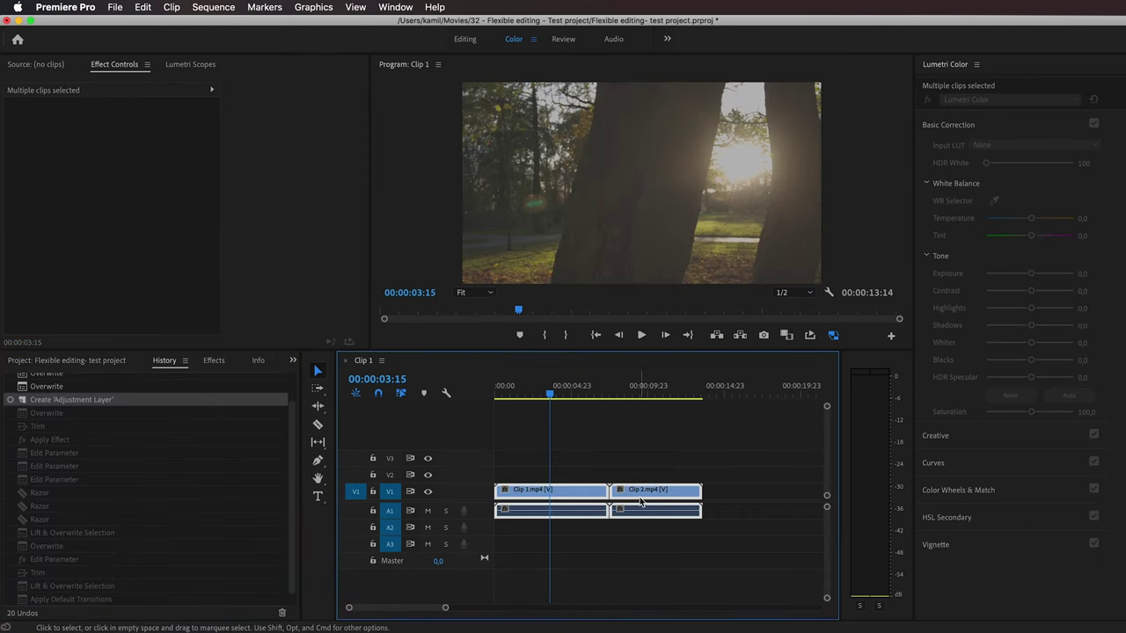
right_click(639, 495)
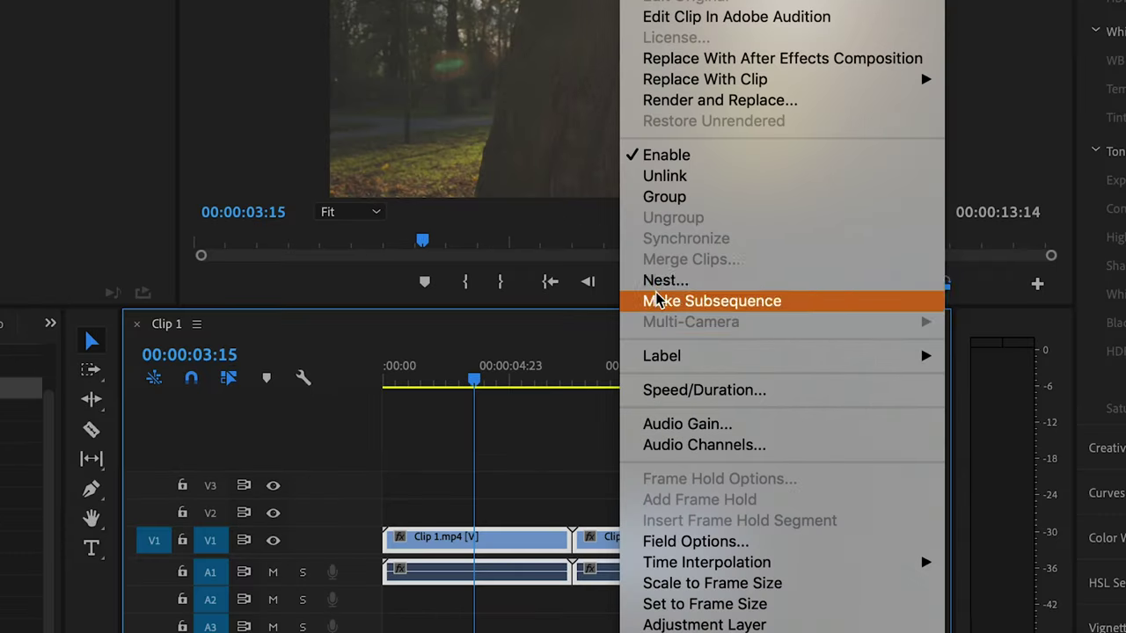
click(658, 281)
click(552, 299)
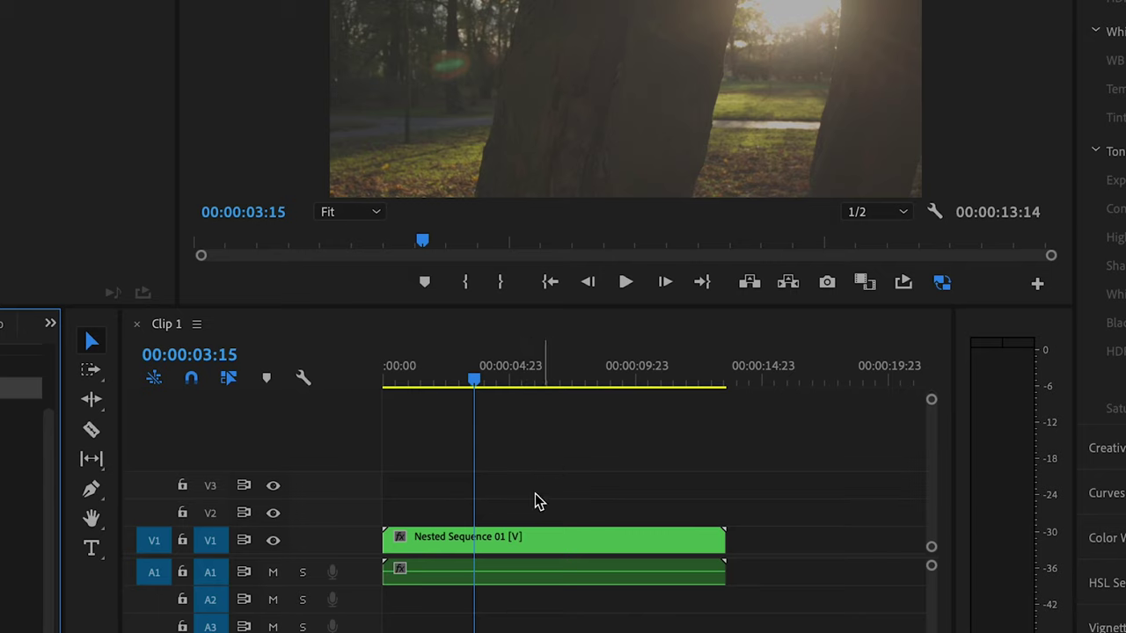
- Nest the Nested Sequence 01 clip again as Nested Sequence 02
right_click(523, 539)
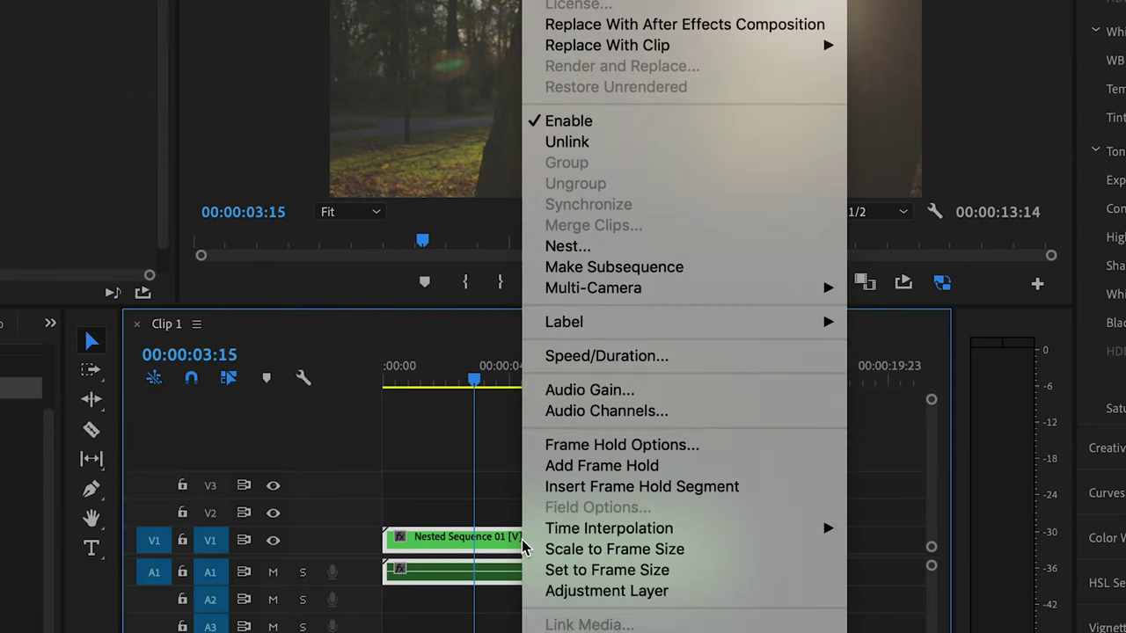
click(568, 246)
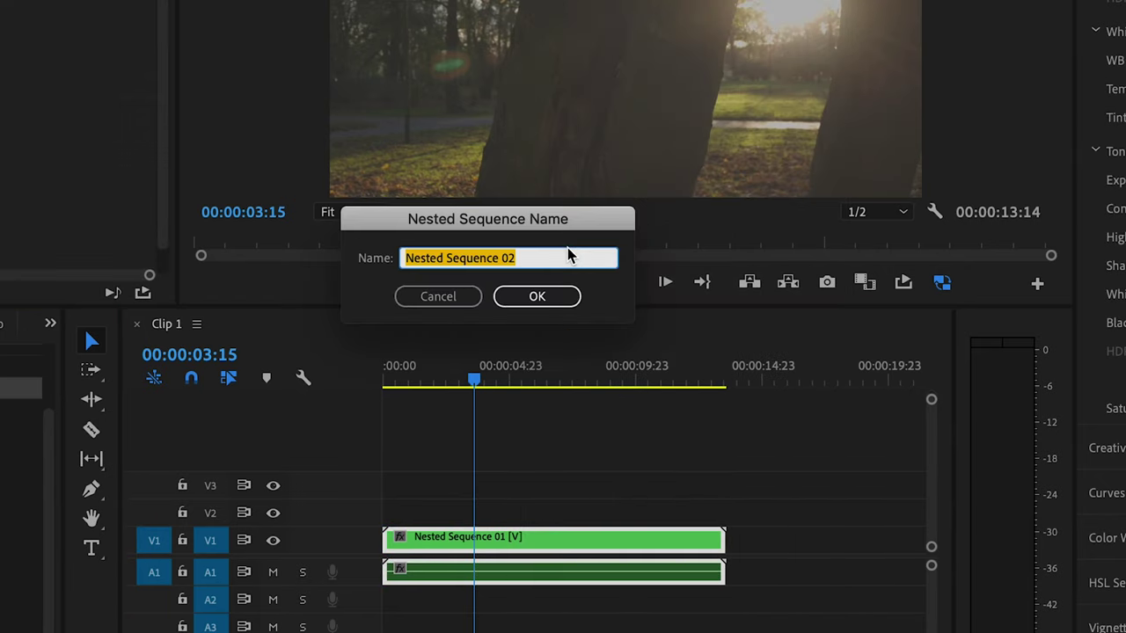
click(538, 296)
- In Nested Sequence 02, raise Lumetri highlights to 34.8 and contrast to 86.4, then review playback
double_click(583, 490)
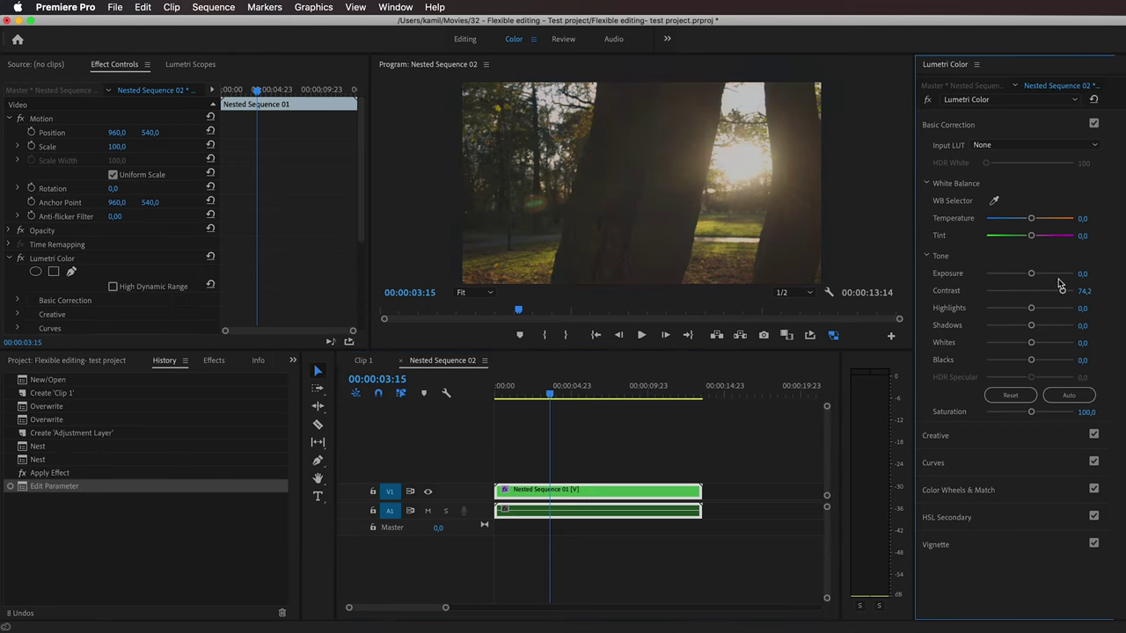
drag(1043, 309, 1046, 309)
drag(1063, 291, 1068, 292)
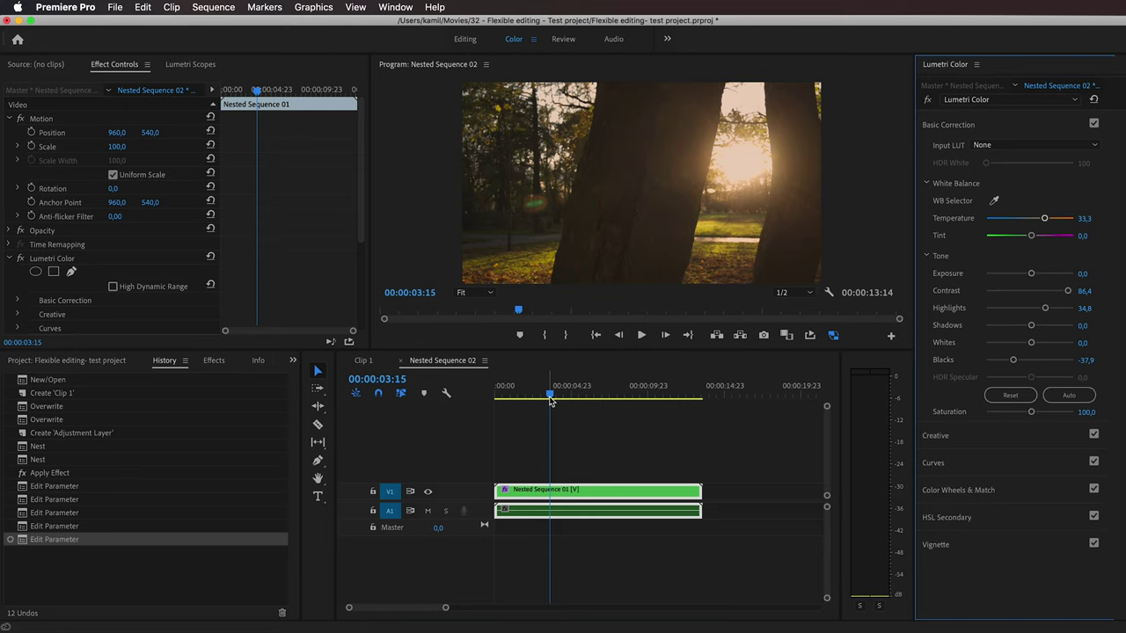
drag(550, 399, 576, 396)
- On the Clip 1 timeline, split the nested clip and move the right half later to open a gap
click(369, 366)
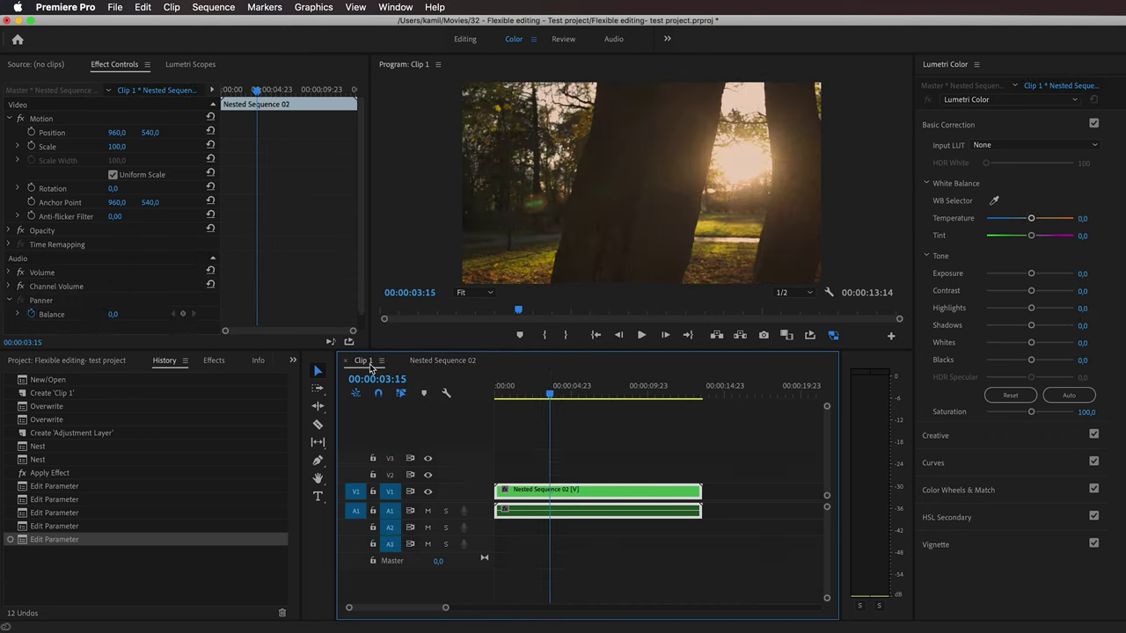
key(c)
click(550, 491)
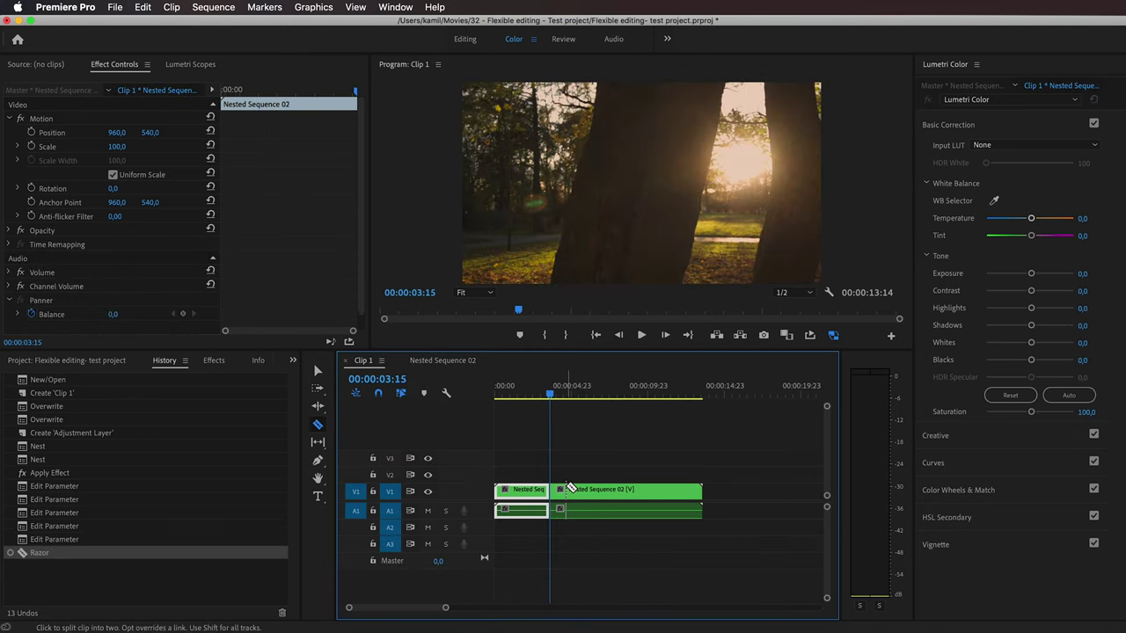
key(v)
drag(574, 498, 628, 498)
- Place the 159A0075.jpg still in the gap, add a default cross dissolve, and preview it
click(128, 361)
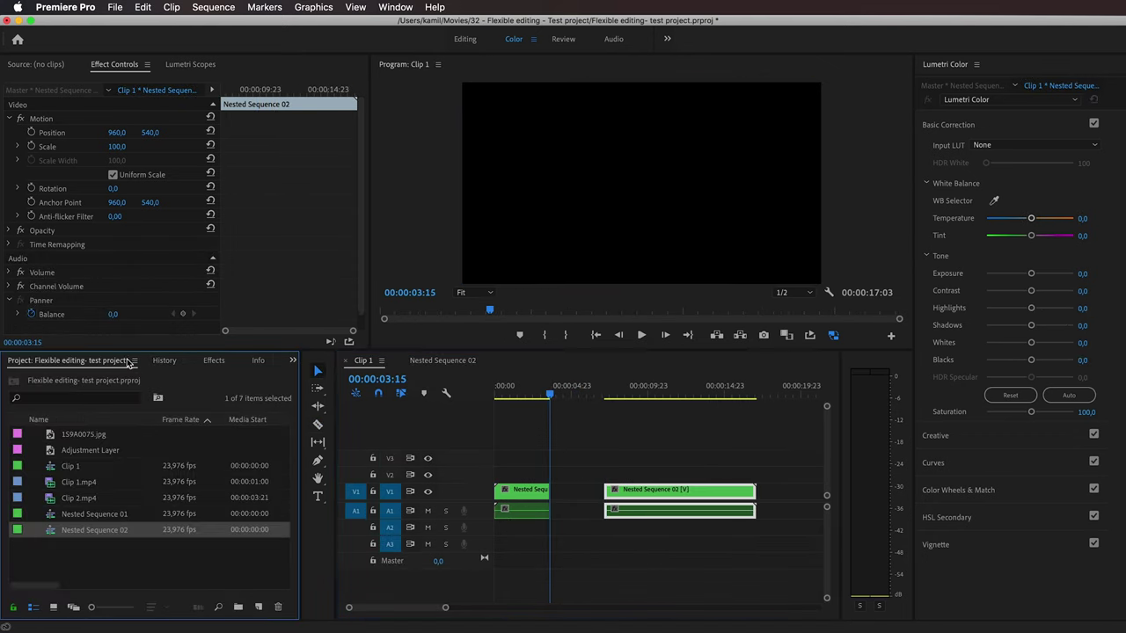
drag(74, 439, 580, 493)
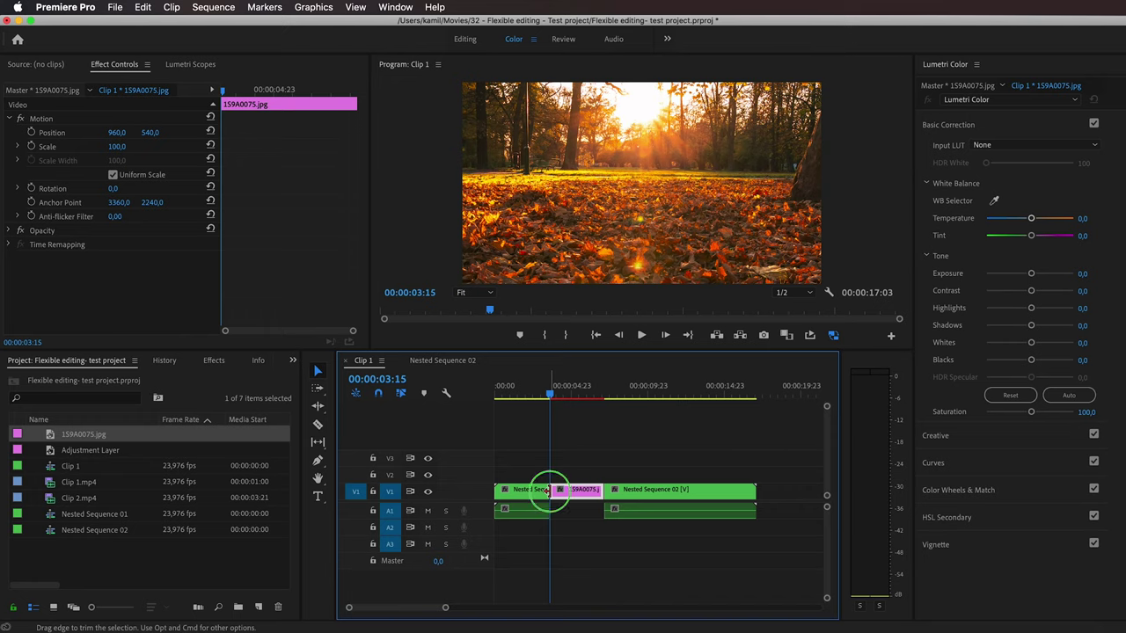
right_click(549, 496)
click(616, 575)
key(=)
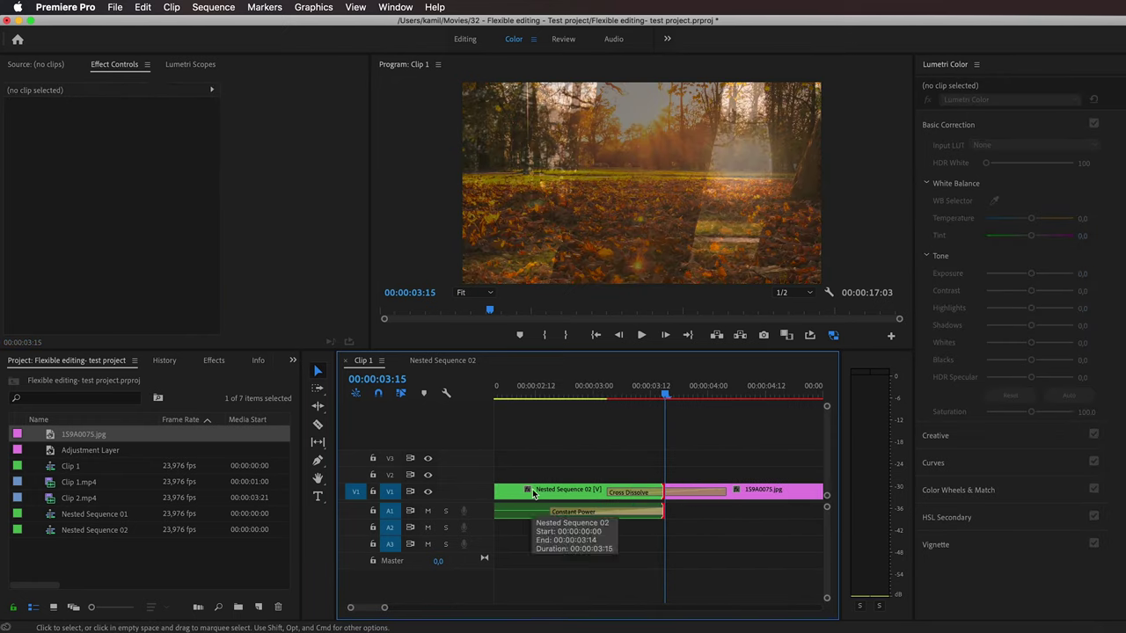
click(532, 489)
drag(606, 389, 659, 390)
drag(628, 437, 574, 437)
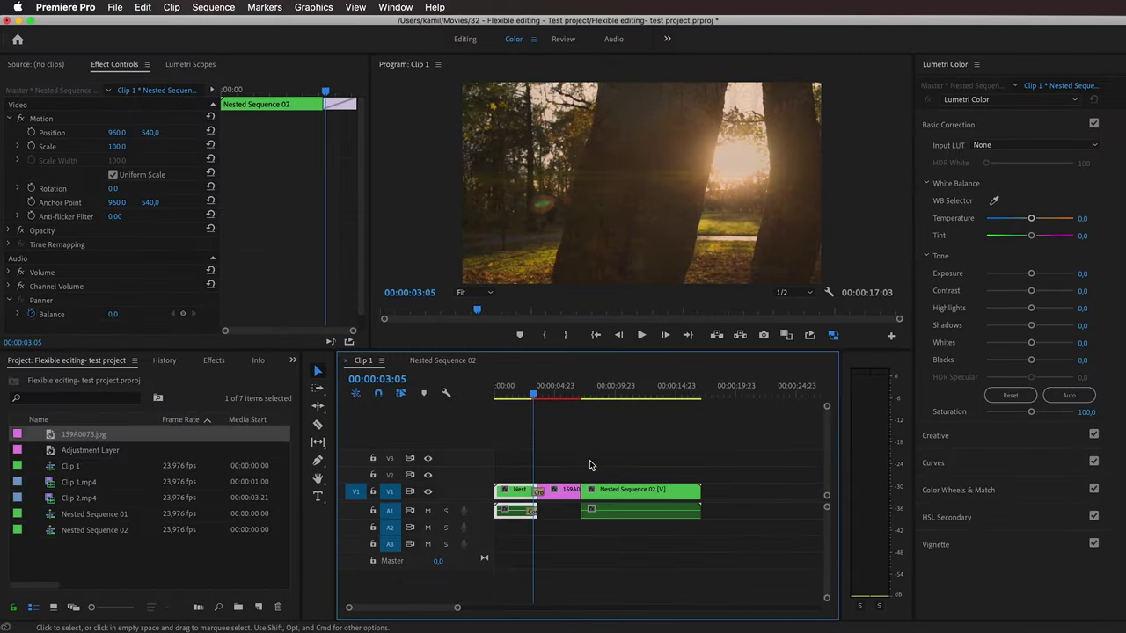
- Split the nested clip three more times after the still and move one piece later
key(c)
click(623, 490)
click(643, 490)
click(680, 490)
key(v)
drag(663, 477, 695, 483)
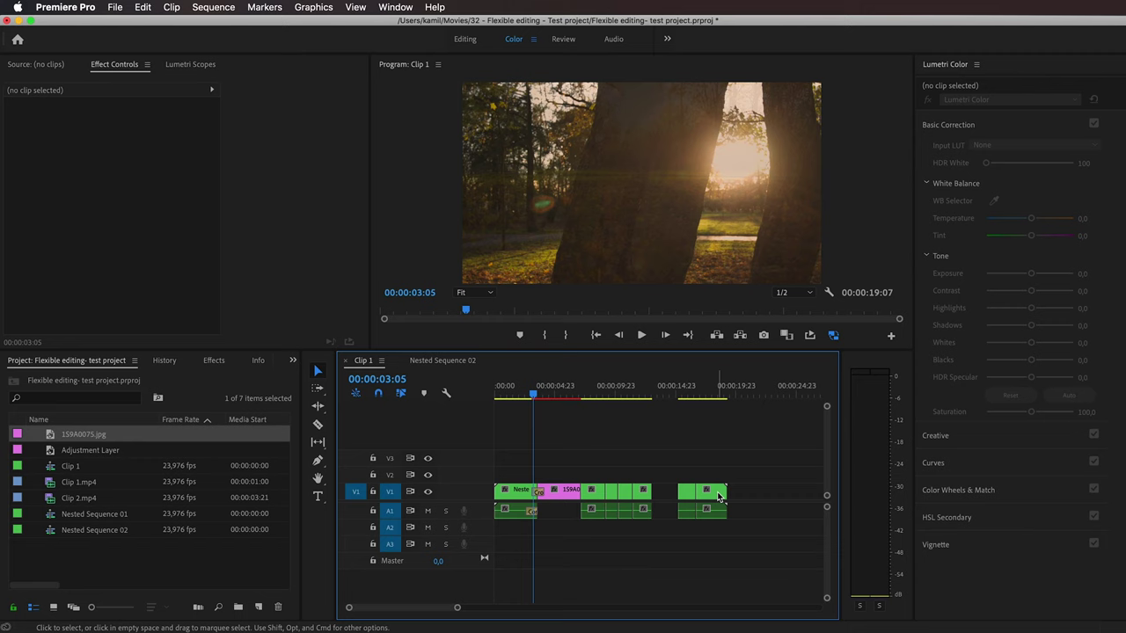
double_click(717, 497)
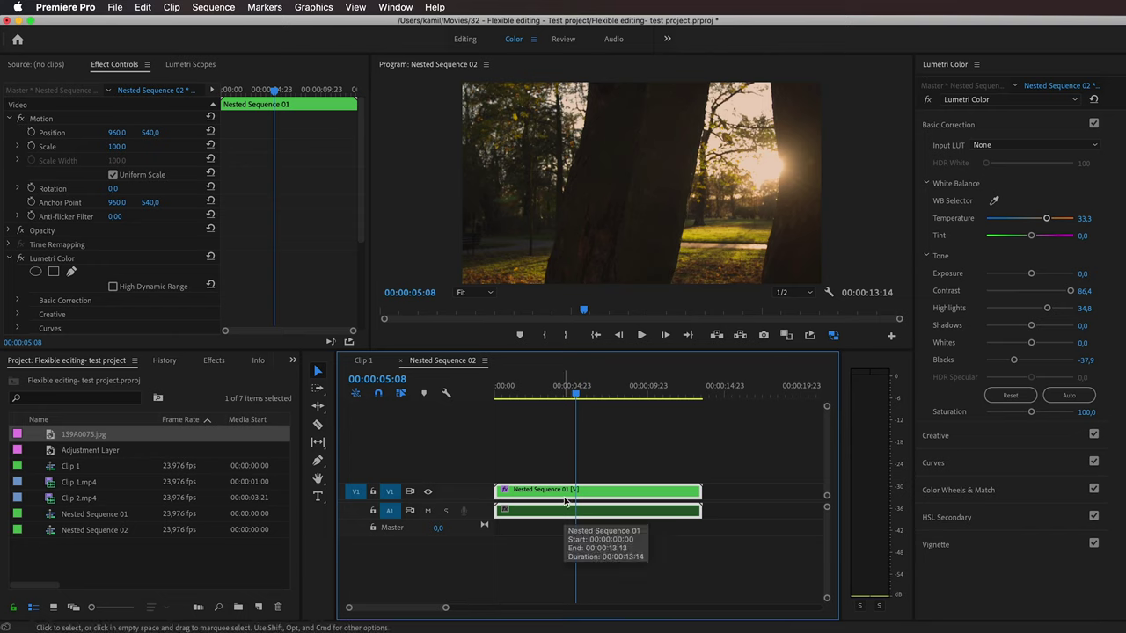
- Apply DeReverb to the clip in Nested Sequence 02, then open Nested Sequence 01
click(208, 364)
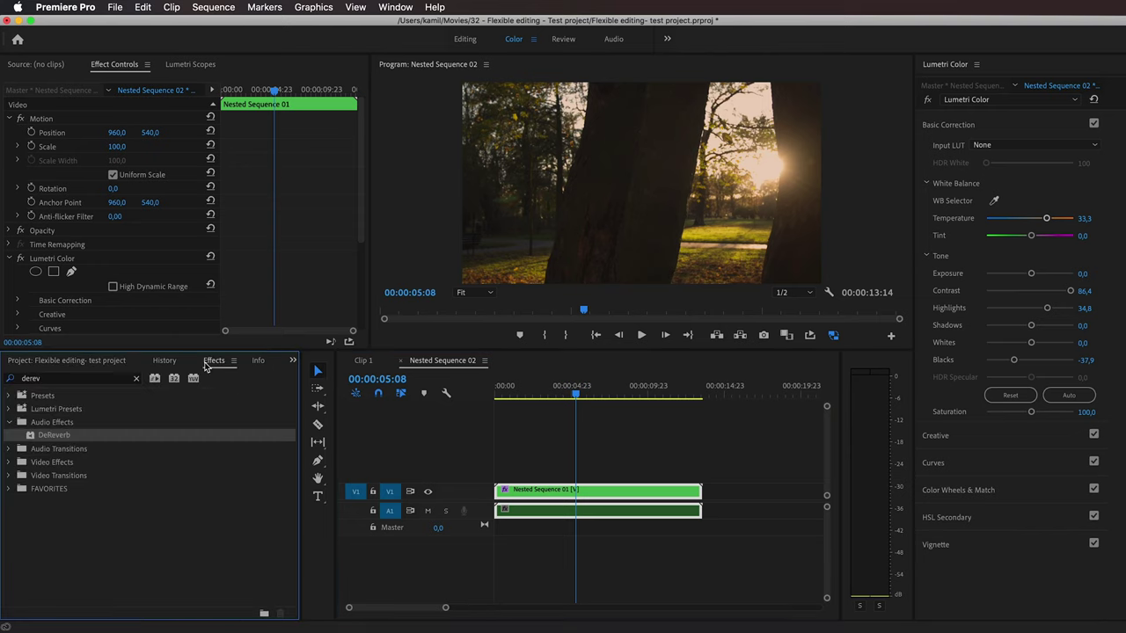
drag(50, 438, 547, 510)
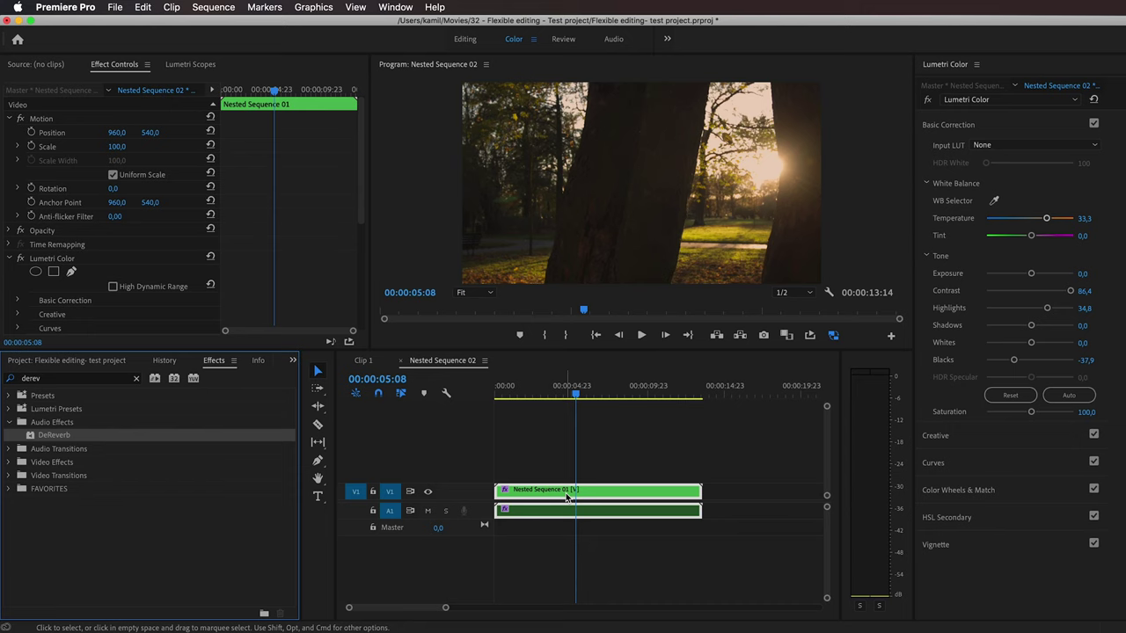
double_click(607, 494)
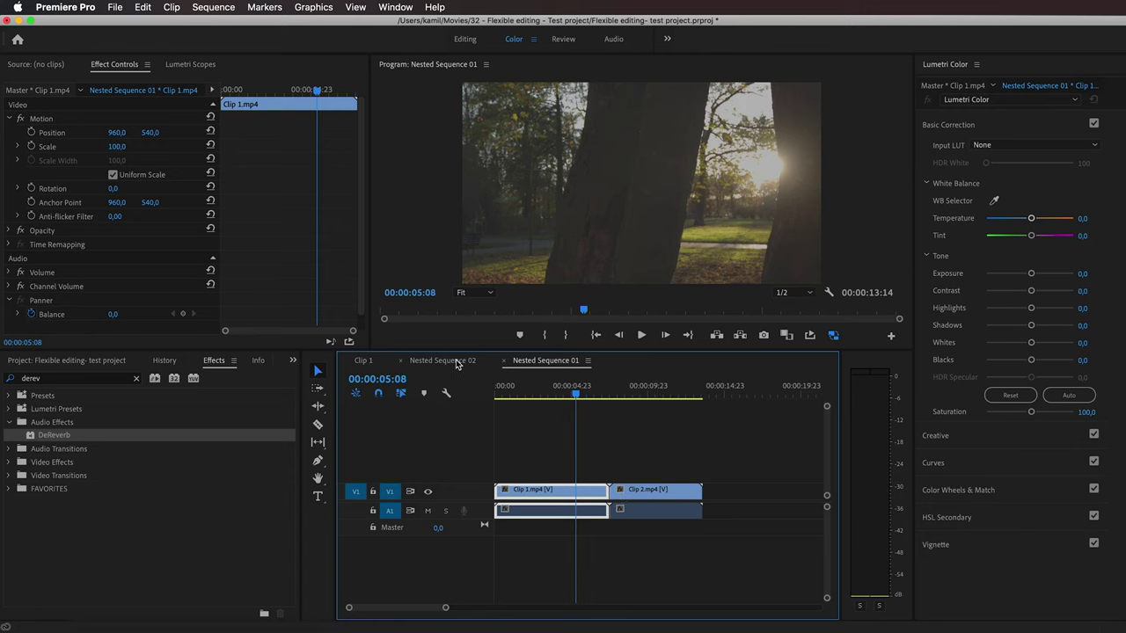
- Switch to the Nested Sequence 02 timeline, then back to the Clip 1 sequence
key(shift+comma)
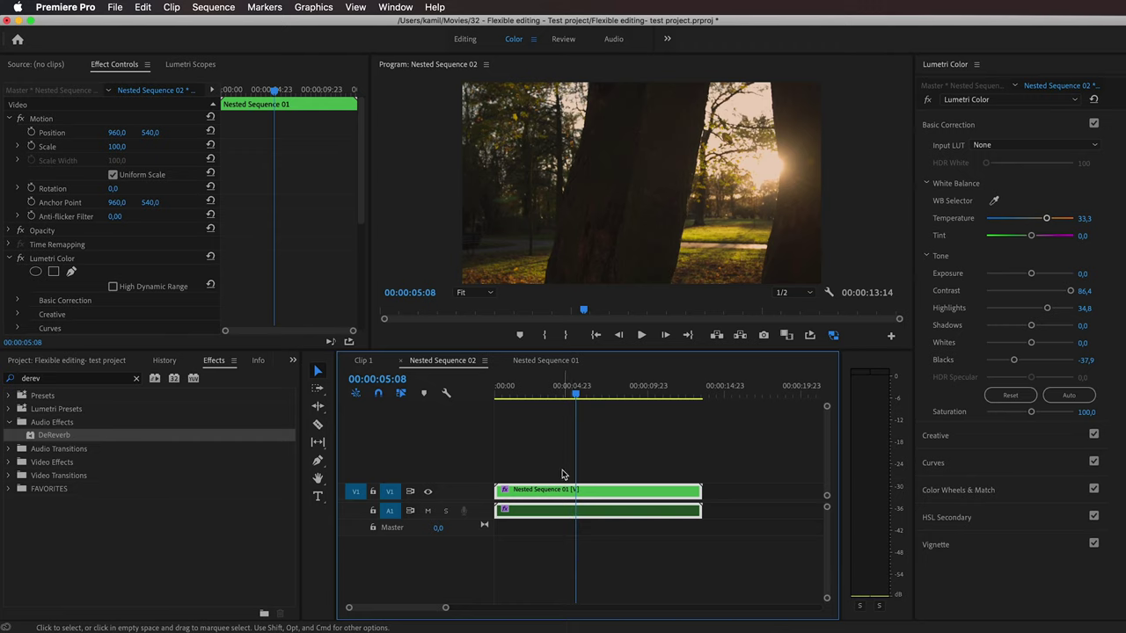
click(367, 363)
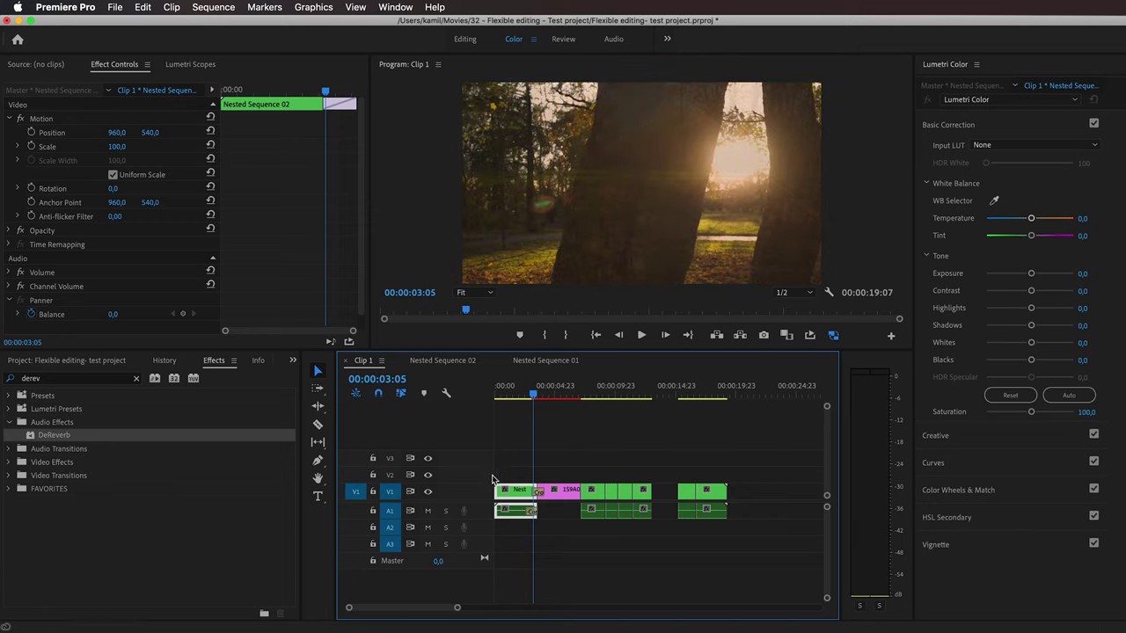